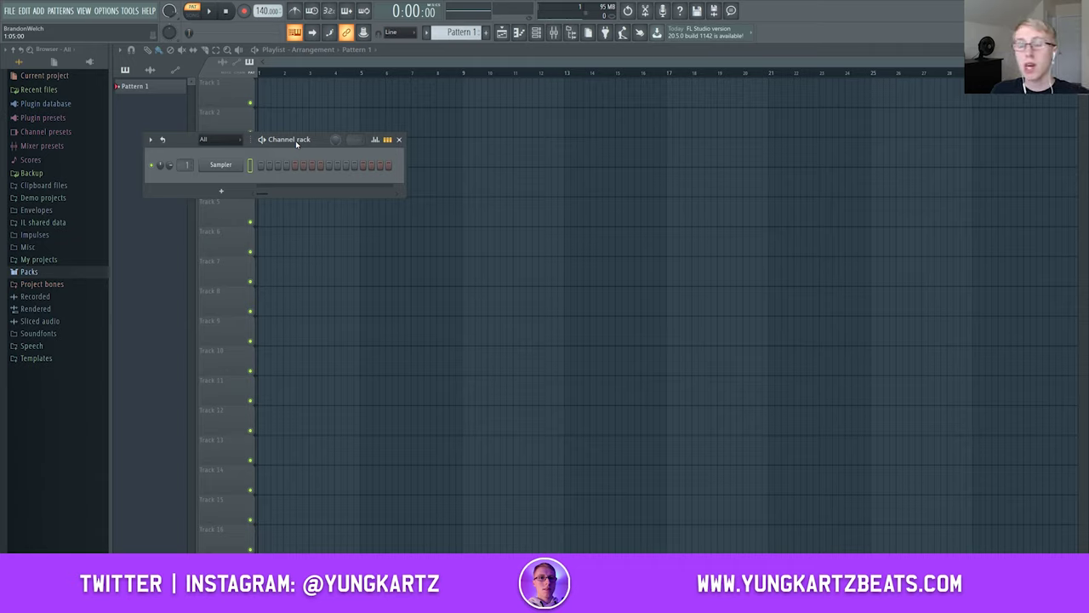
Add an FL Keys channel to the channel rack and open its piano roll
left_click(221, 190)
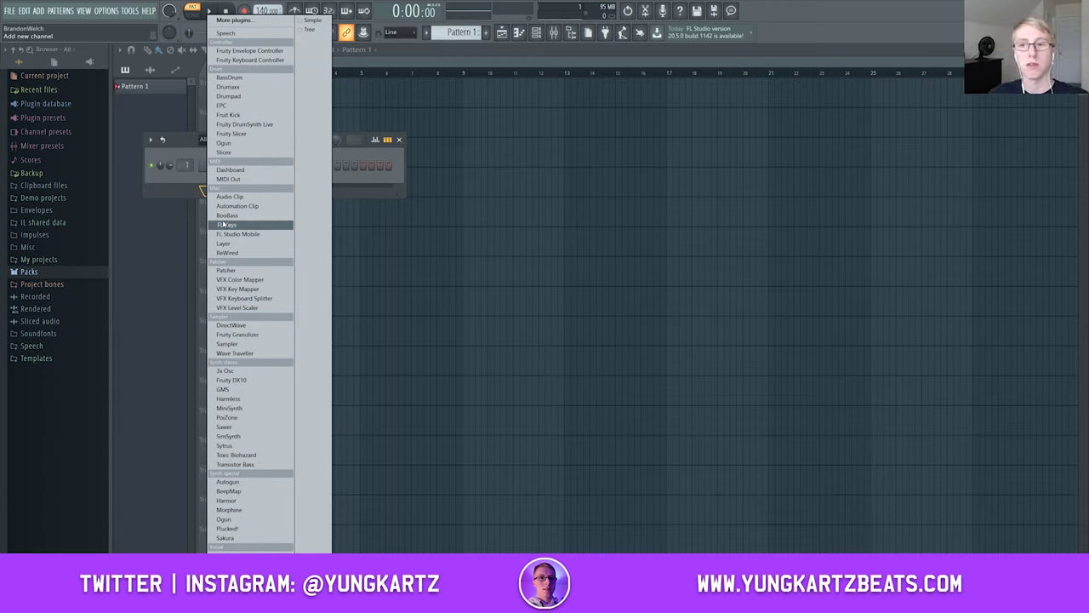
left_click(222, 224)
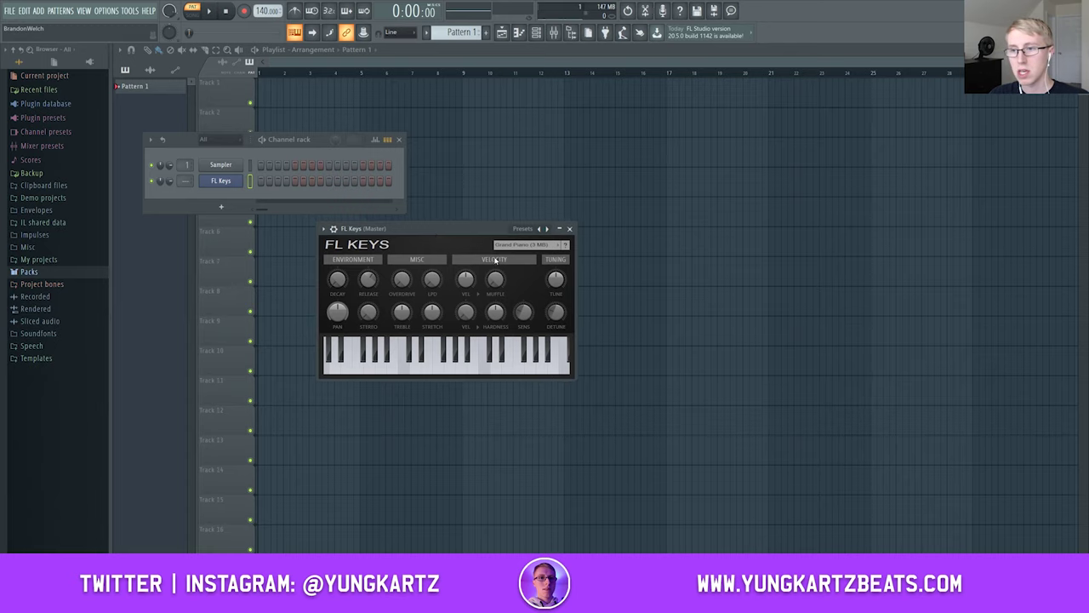
right_click(214, 181)
left_click(264, 182)
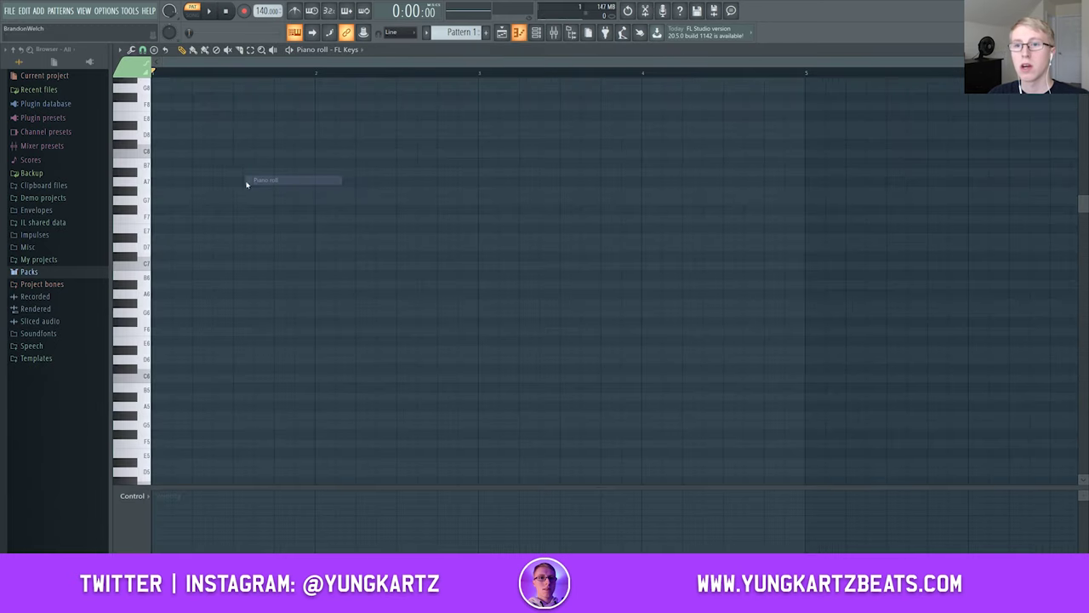
Look through the root notes and scale types available for the piano roll's scale highlighting
left_click(120, 50)
mouse_move(141, 109)
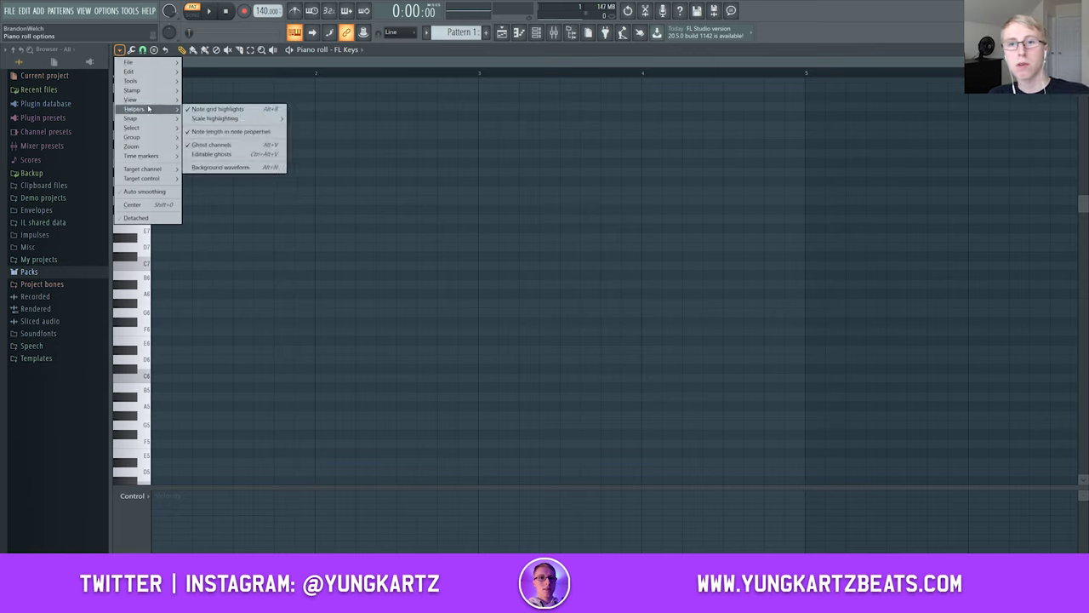
mouse_move(220, 124)
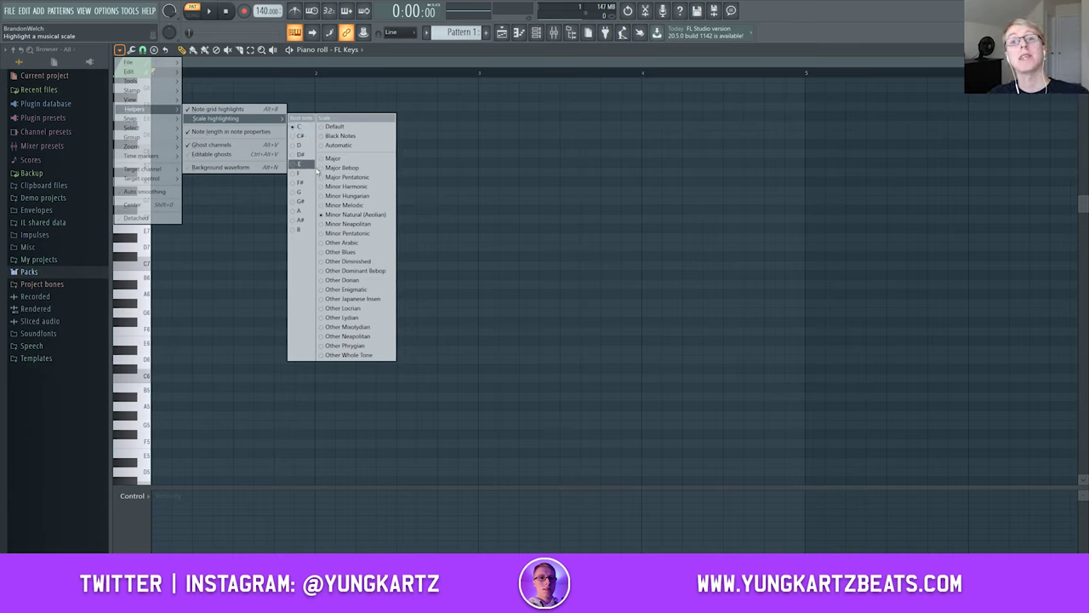
left_click(243, 78)
left_click(251, 49)
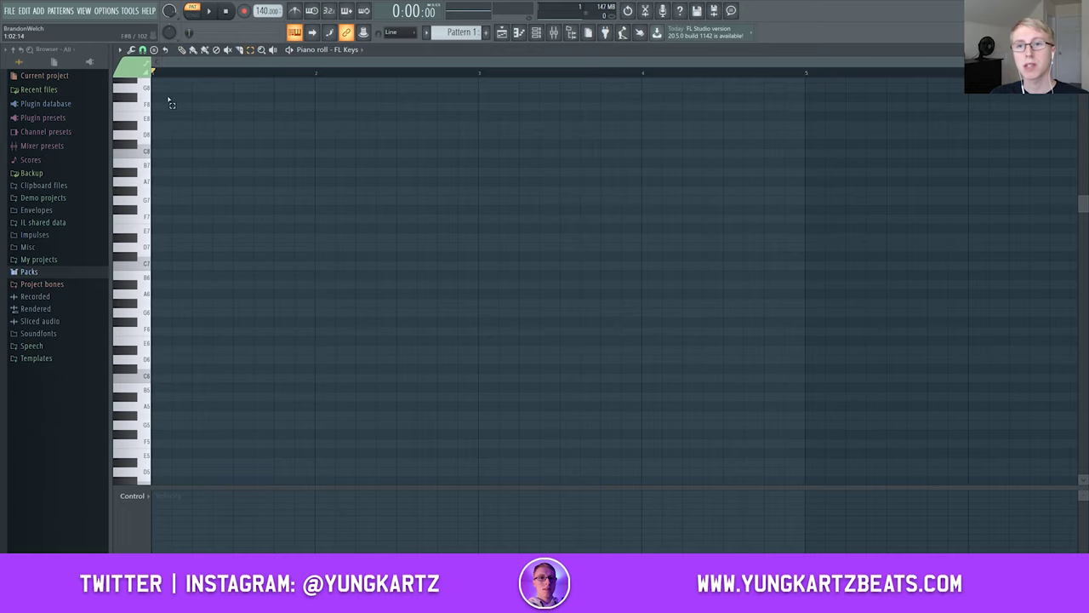
left_click_drag(158, 85, 776, 455)
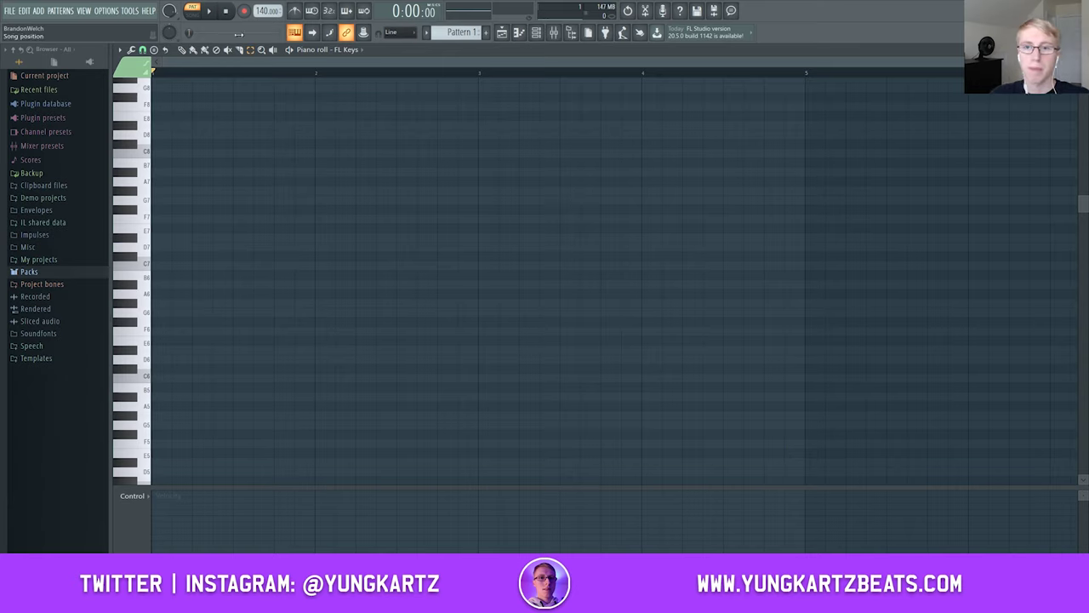
Audition individual notes on the piano roll keyboard, including C5, F5 and G#5
left_click(182, 49)
scroll(194, 243, "down", 3)
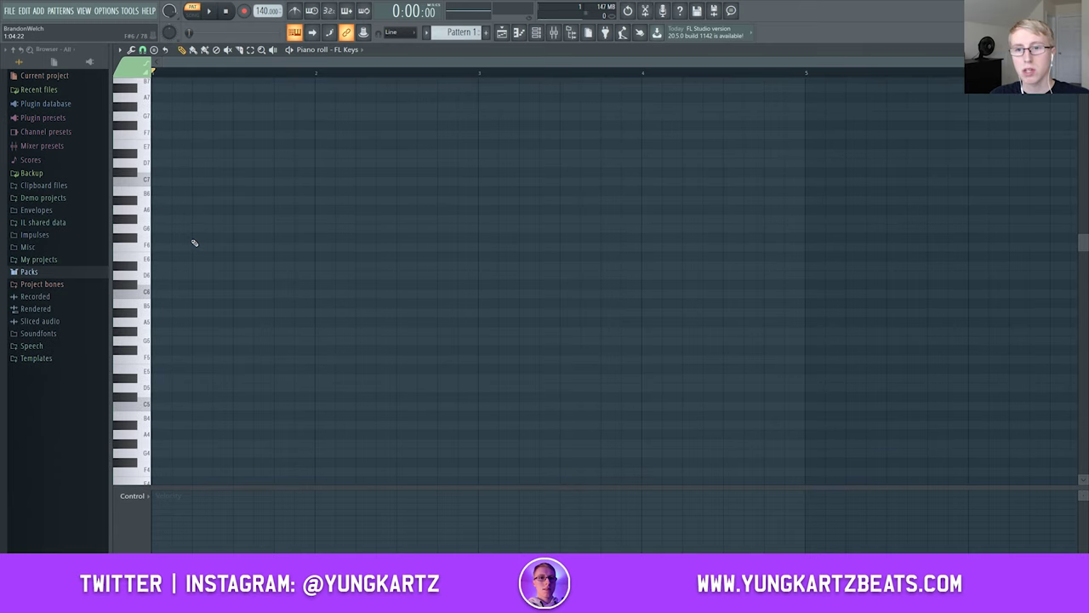
scroll(194, 243, "down", 2)
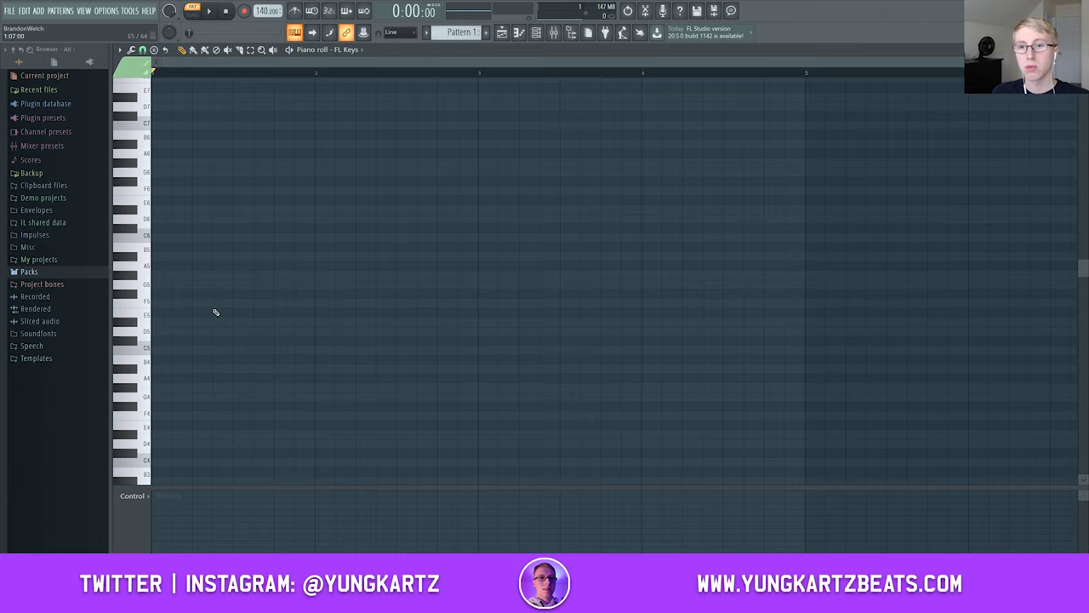
left_click(147, 358)
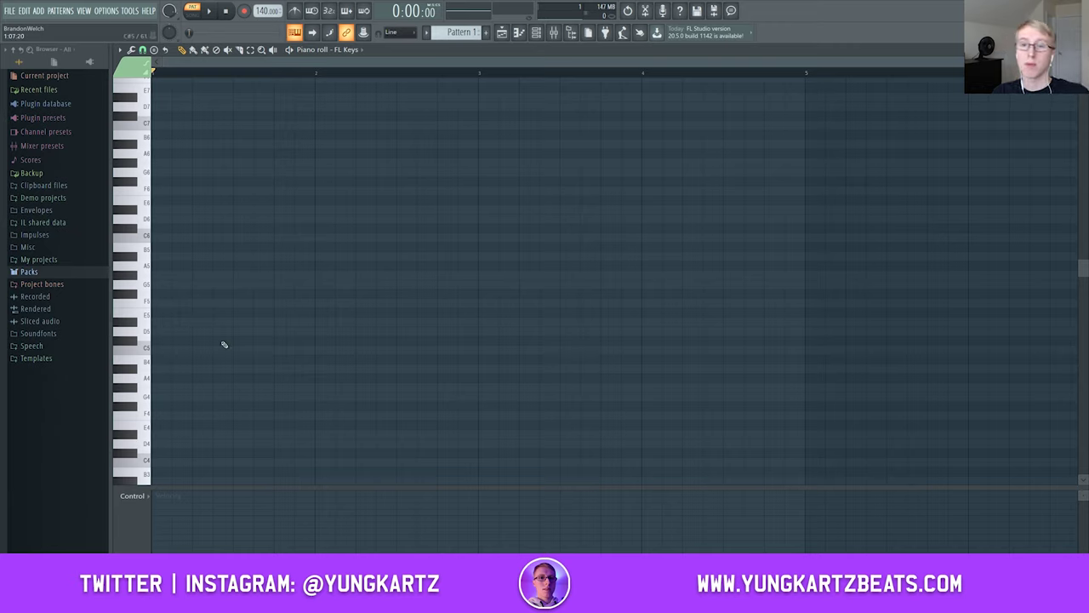
left_click(149, 349)
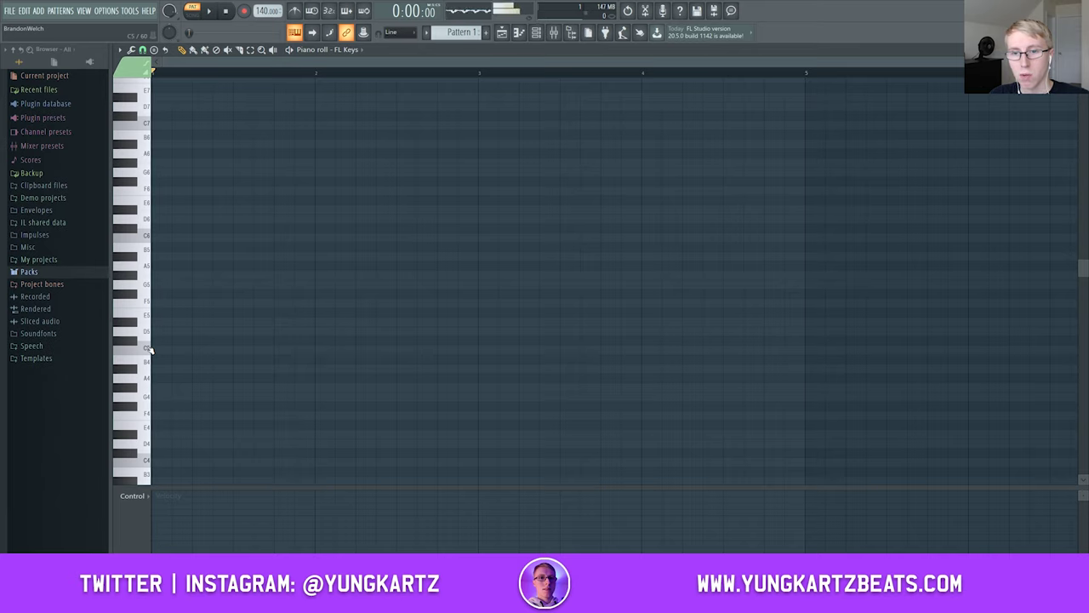
left_click(145, 302)
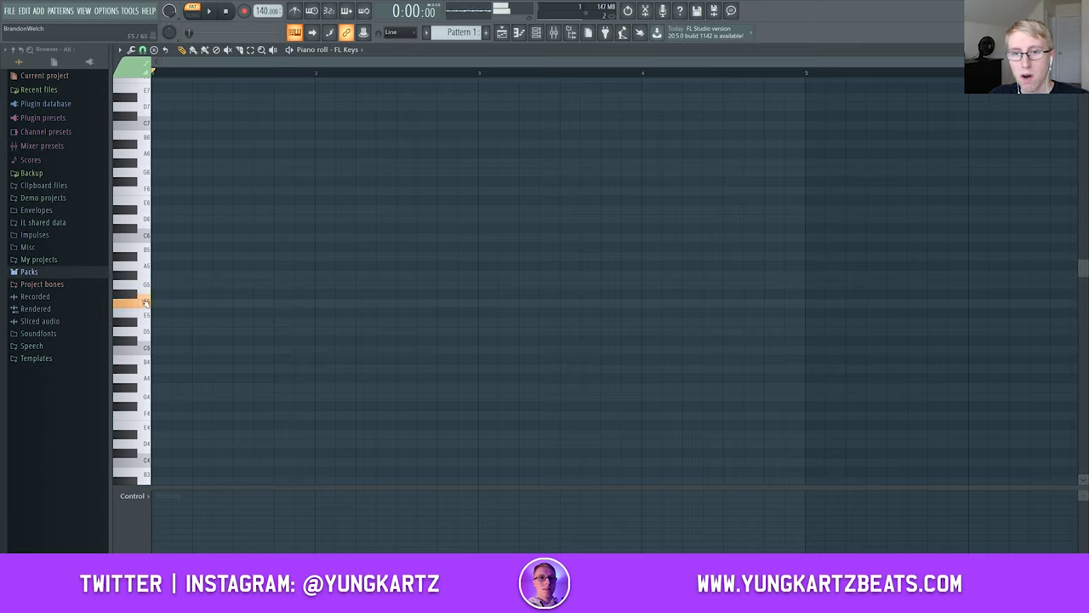
left_click(140, 277)
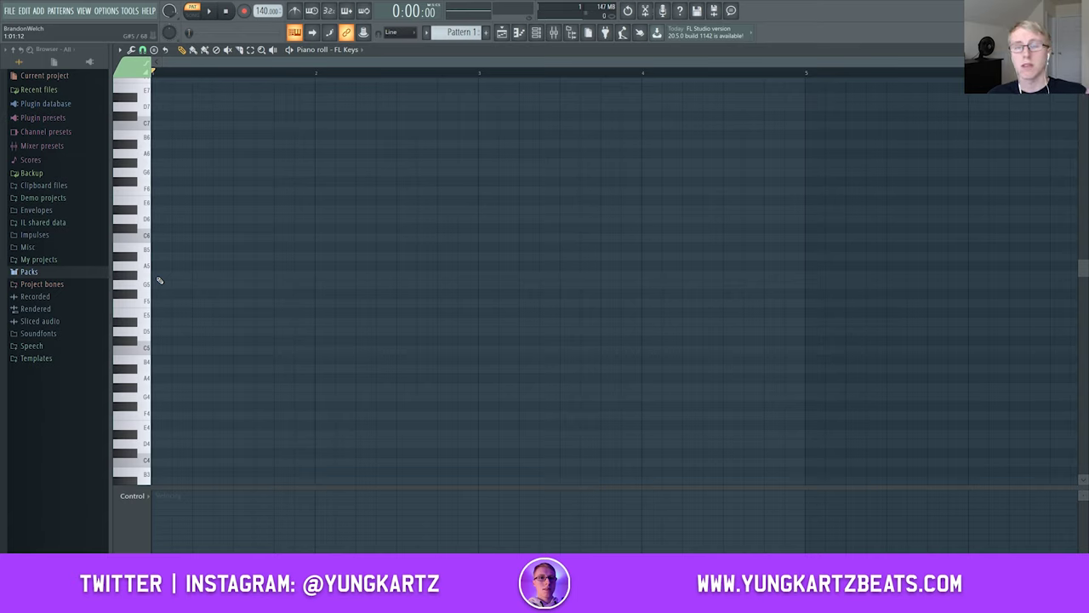
Draw one-bar notes G#5, G5, D#5 and C5 across bars 1 to 4 and play the line back
left_click(160, 274)
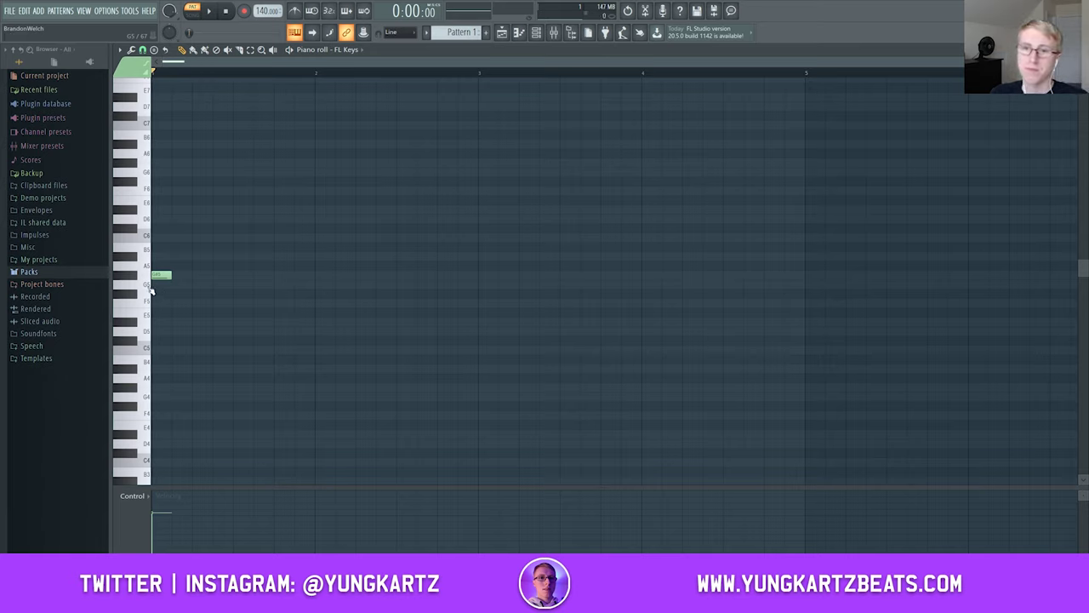
left_click_drag(171, 275, 308, 275)
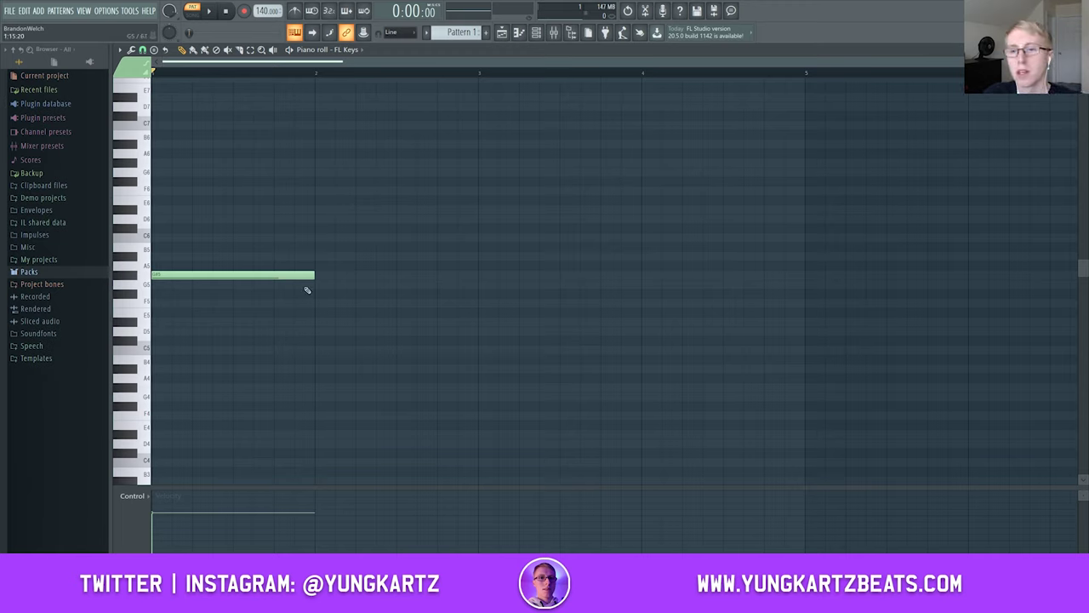
key("space")
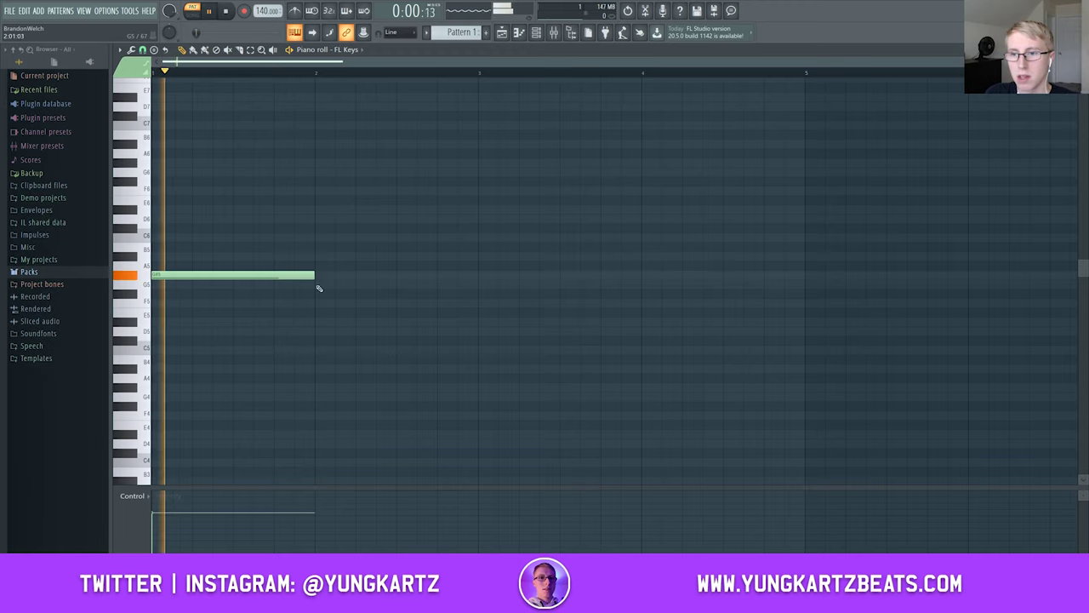
left_click(319, 286)
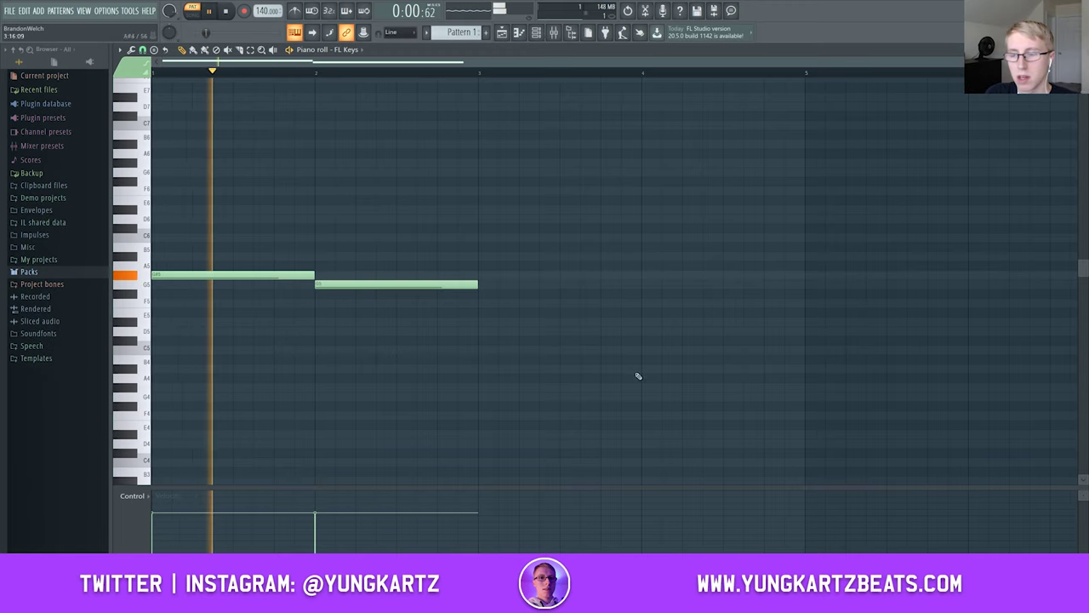
left_click(481, 322)
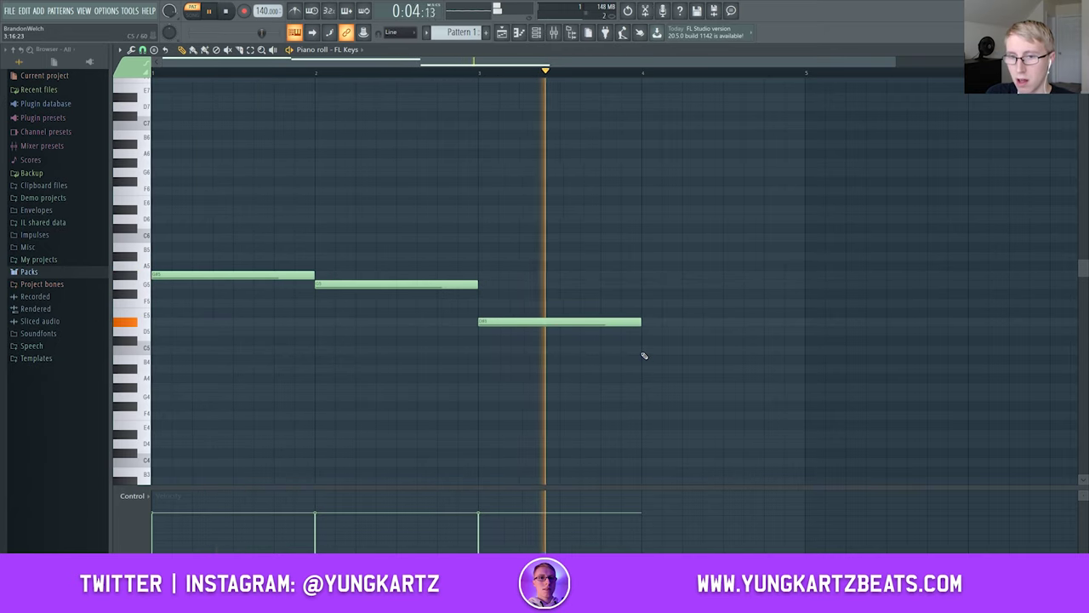
left_click(645, 350)
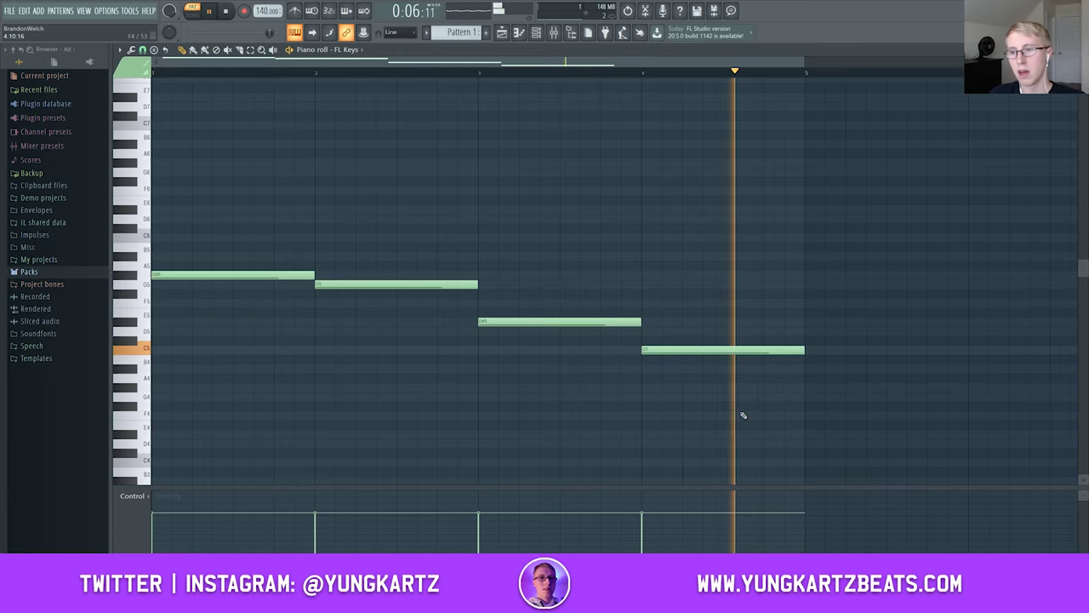
key("space")
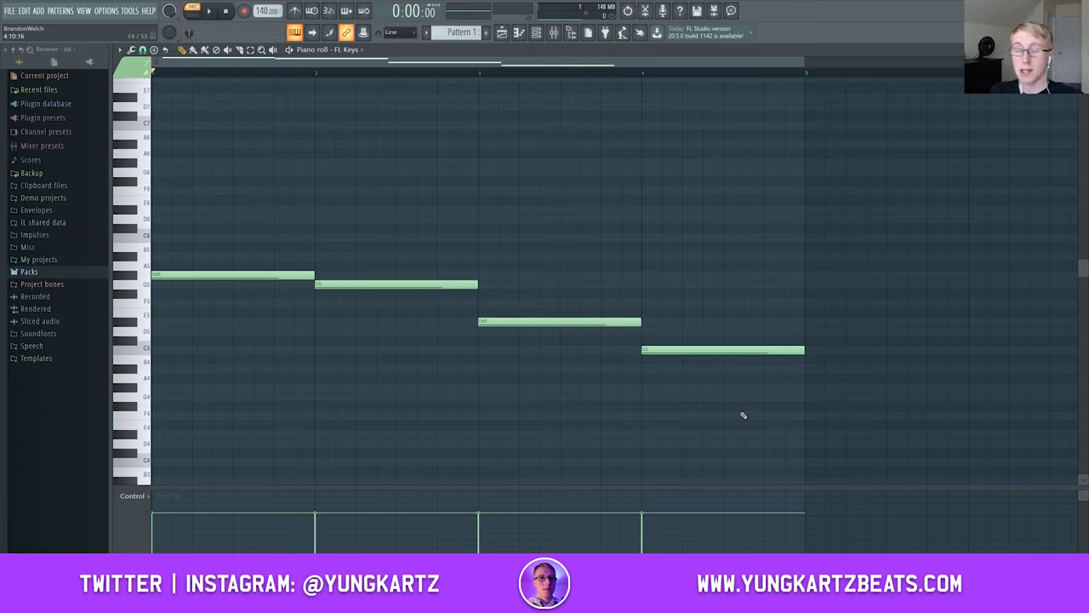
Build major triads by copying all four notes four semitones up and copying them again three semitones higher
key("ctrl+a")
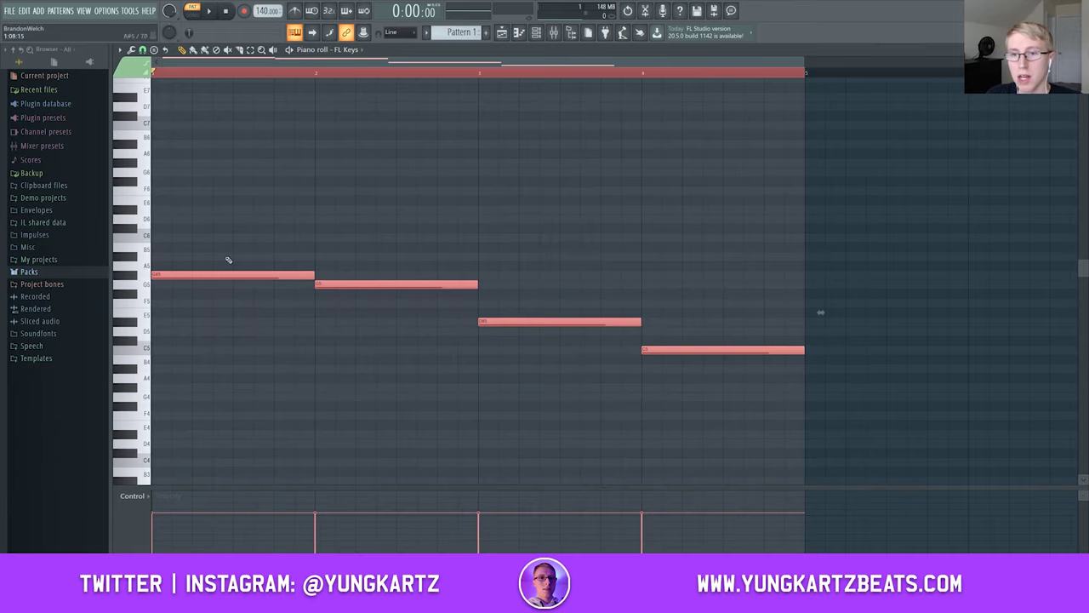
mouse_move(177, 273)
left_mouse_down()
mouse_move(201, 273)
mouse_move(157, 272)
left_mouse_up()
key("shift+Up")
key("shift+Up")
key("shift+Up")
key("shift+Up")
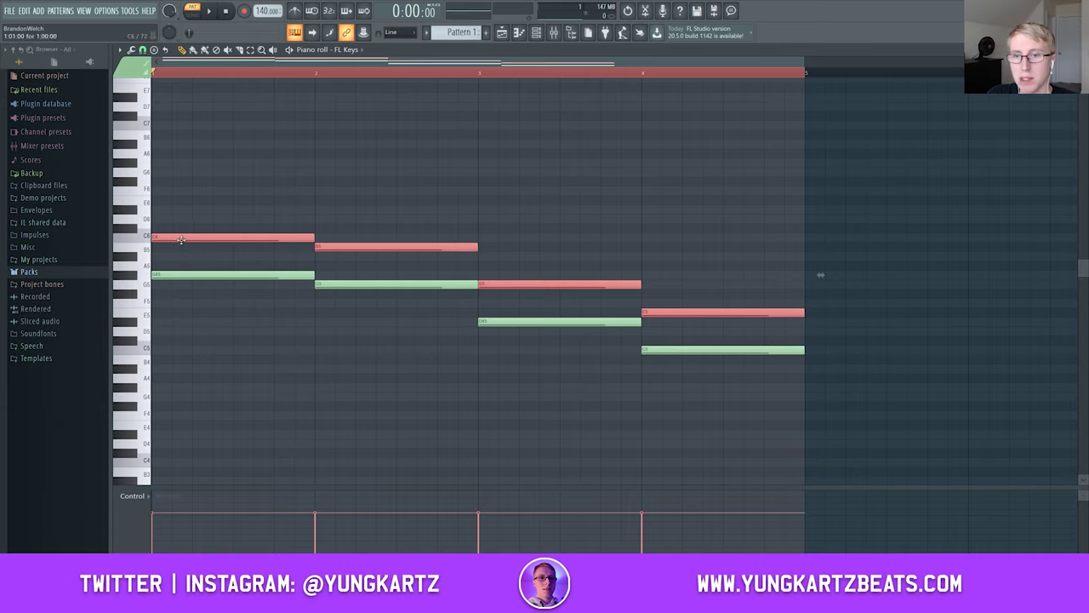
left_click_drag(231, 240, 206, 210)
left_click(254, 76)
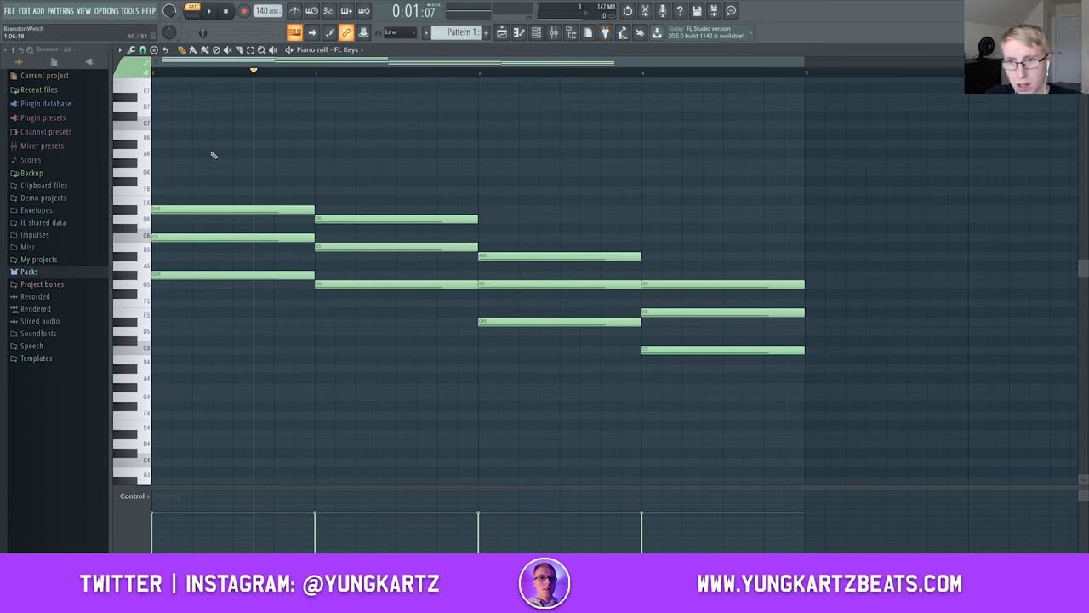
Lower the middle note of the second chord by one semitone to A#5
left_click(249, 58)
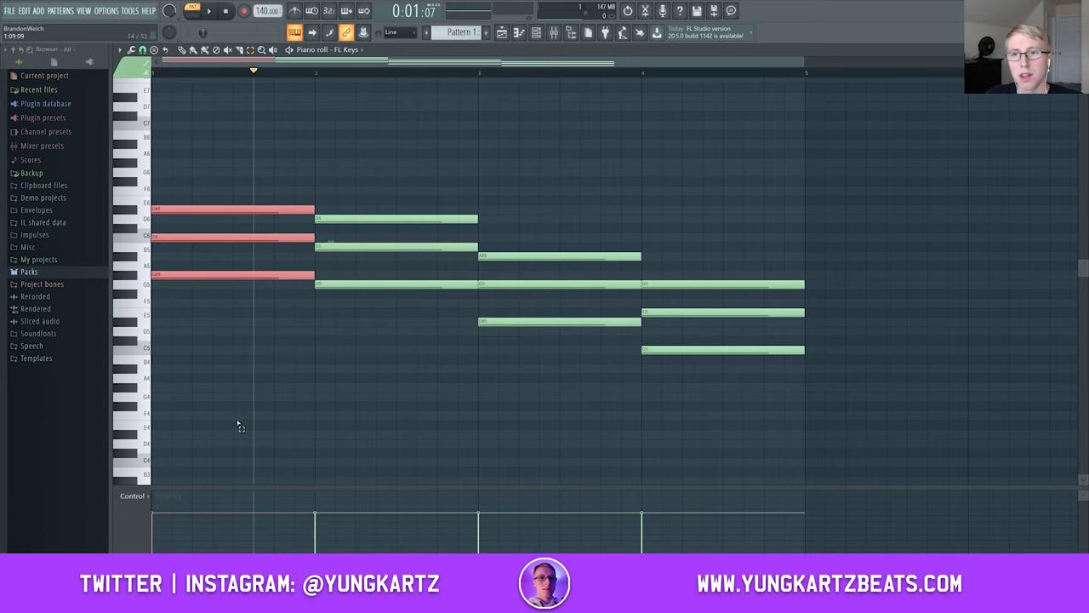
left_click_drag(354, 169, 354, 250)
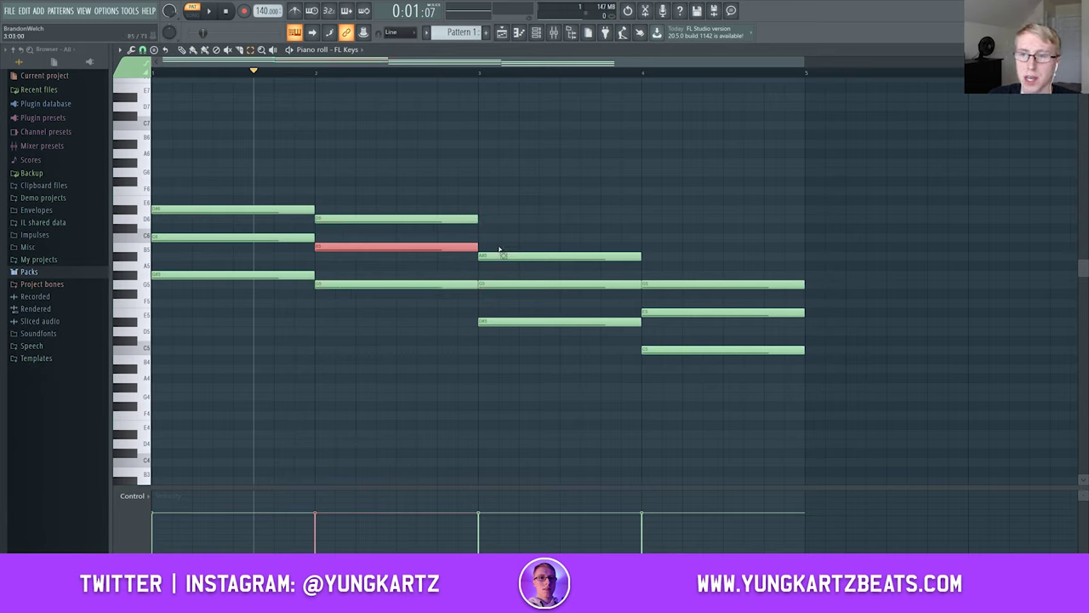
key("shift+Up")
key("shift+Down")
key("shift+Down")
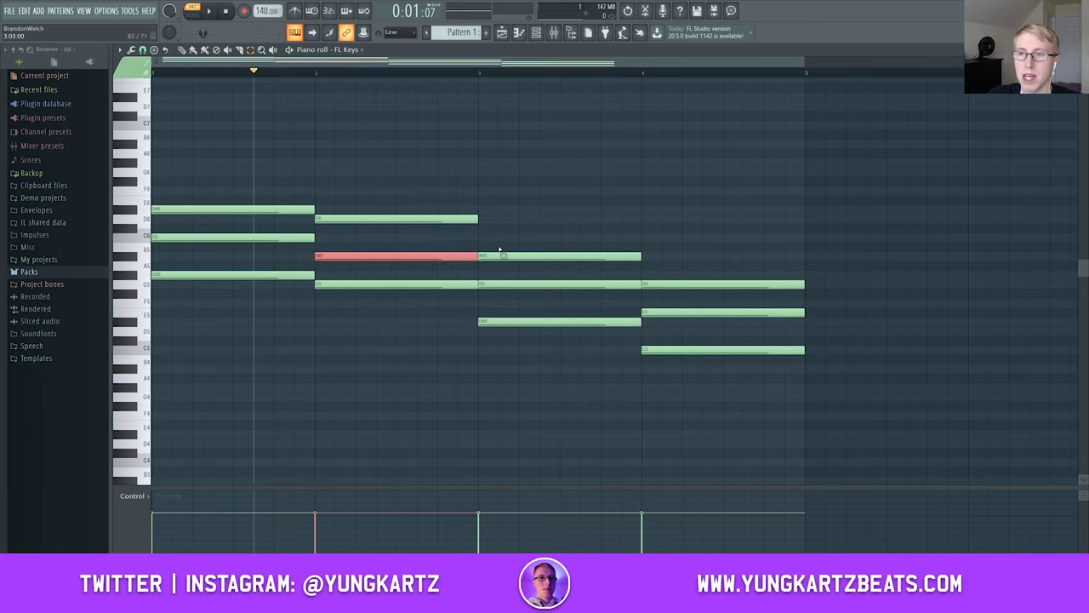
Check the third chord's notes and lower the fourth chord's middle note by one semitone to D#5
left_click_drag(347, 150, 453, 300)
left_click_drag(492, 177, 602, 326)
left_click_drag(617, 352, 618, 353)
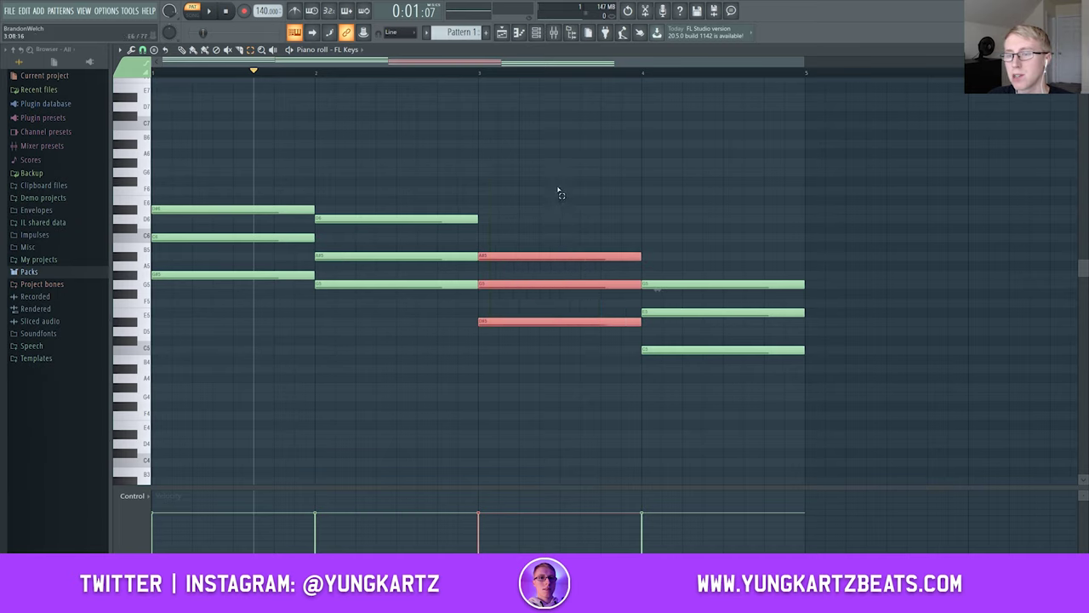
left_click(582, 234)
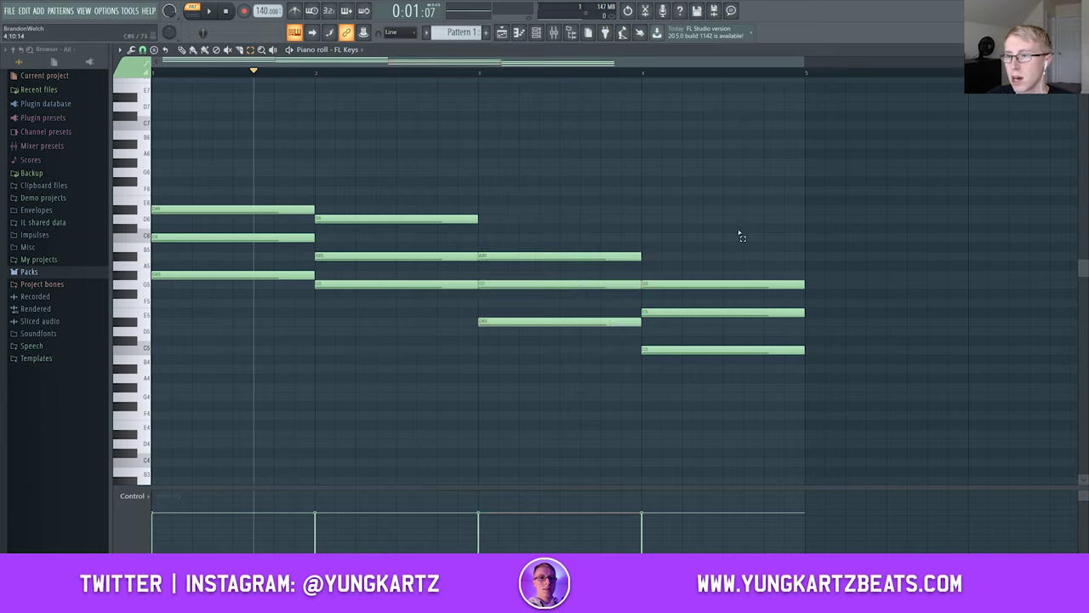
left_click_drag(686, 246, 741, 410)
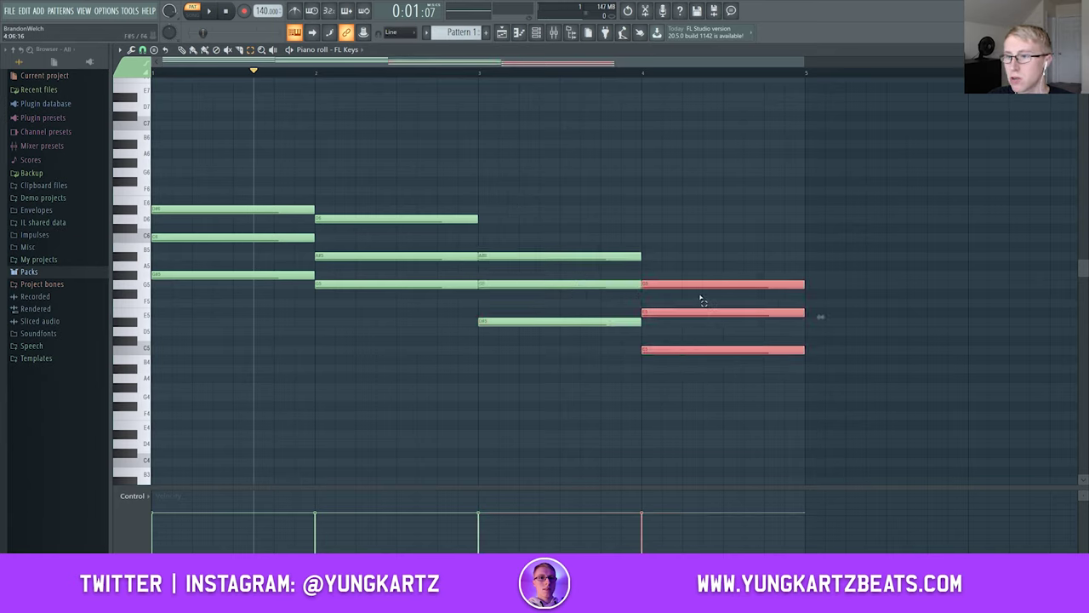
left_click_drag(699, 291, 729, 325)
key("shift+Down")
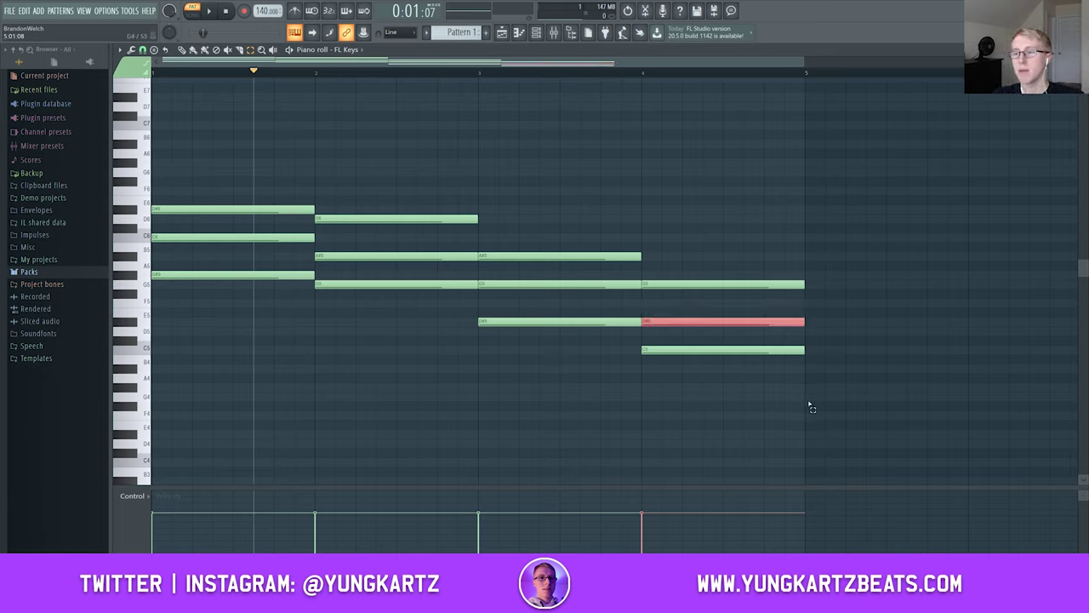
key("ctrl+d")
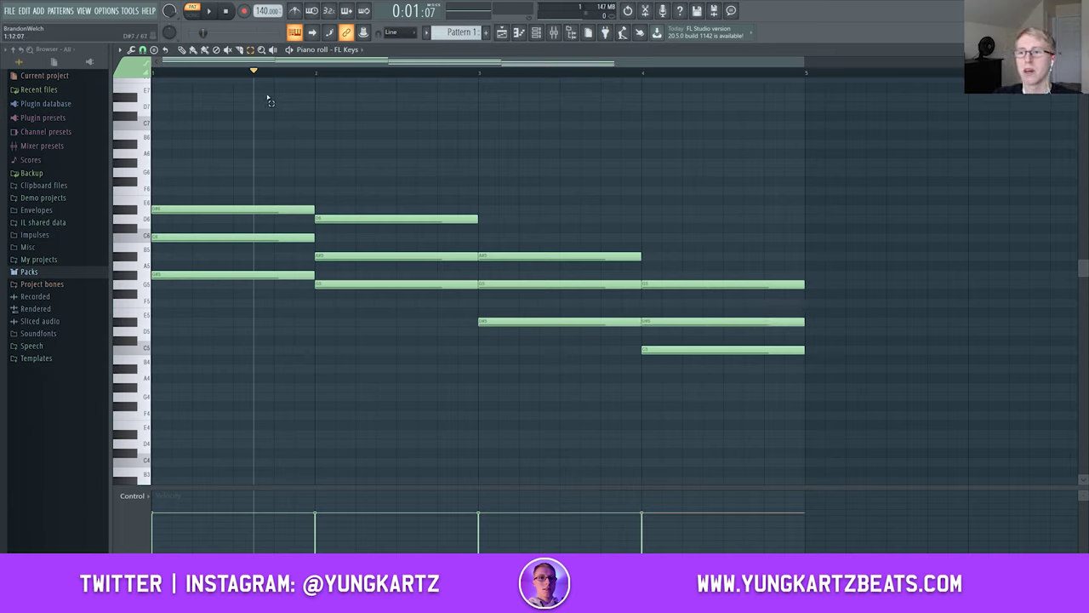
Play the four-chord progression from the start and stop it
left_click(228, 11)
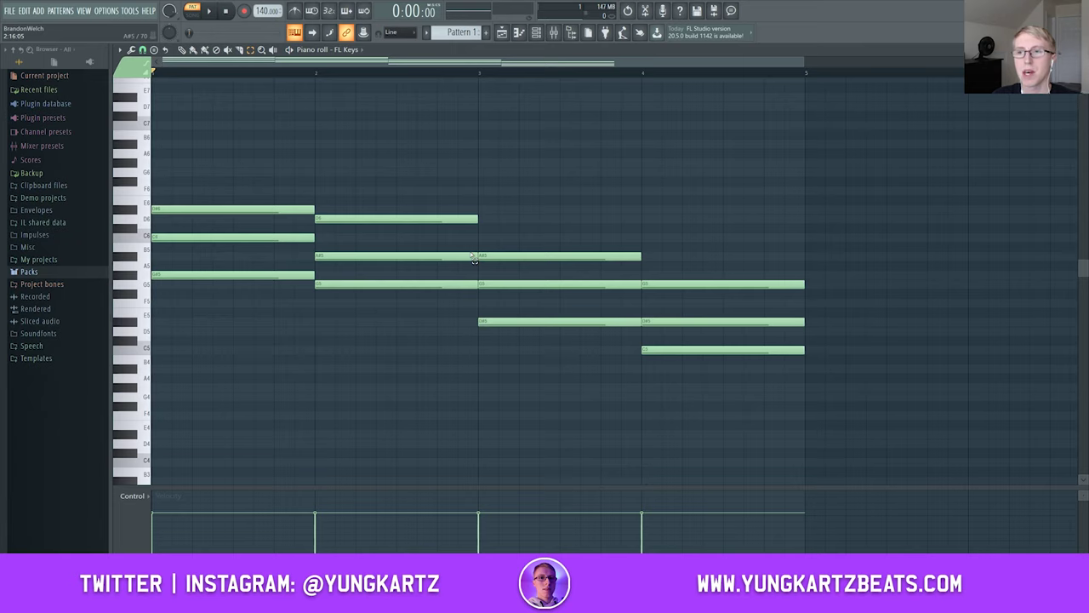
key("space")
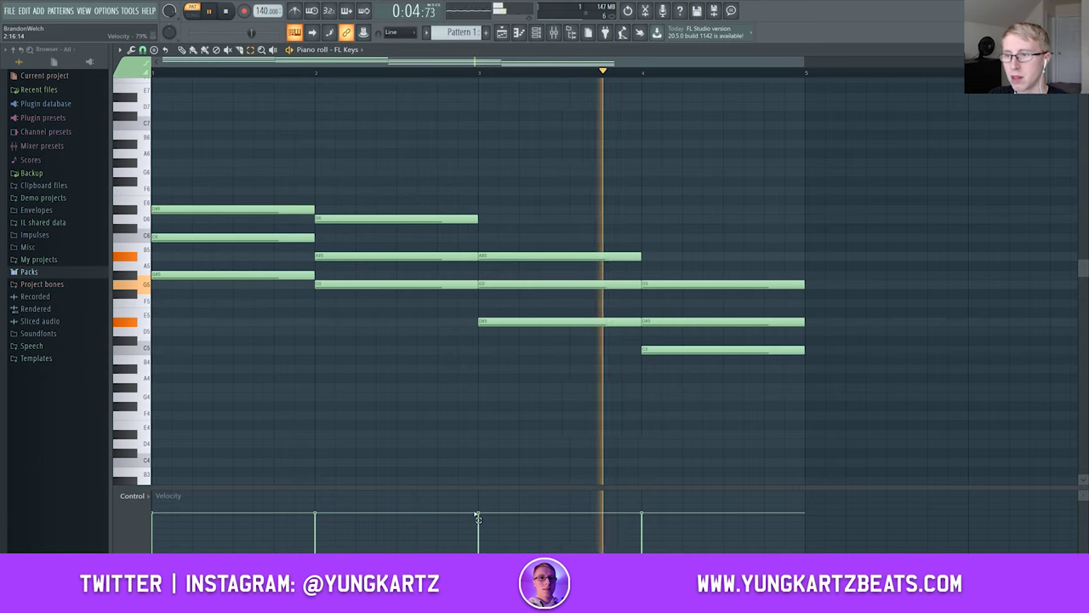
key("space")
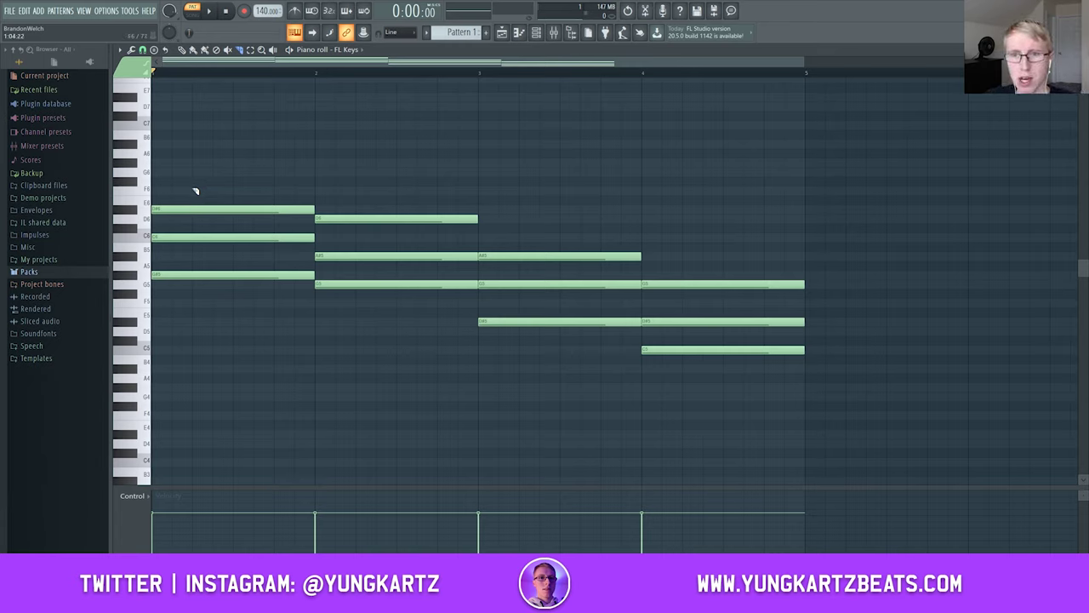
Slice all three notes of the first chord one beat after its start and play the pattern
left_click_drag(195, 191, 192, 285)
key("space")
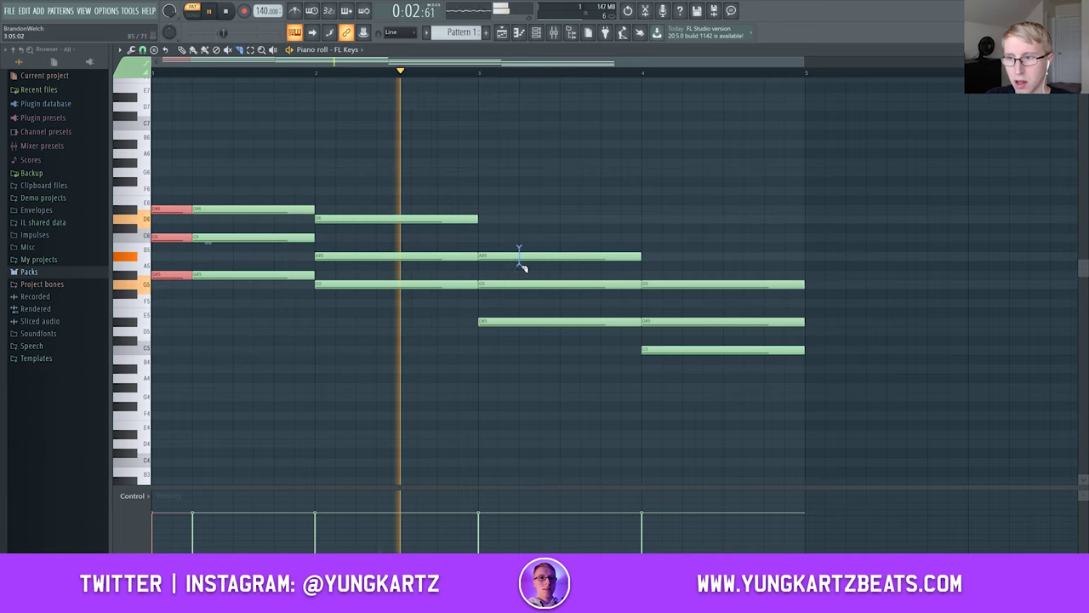
Slice all three notes of the third chord one beat after its start and stop playback
left_click_drag(519, 264, 528, 332)
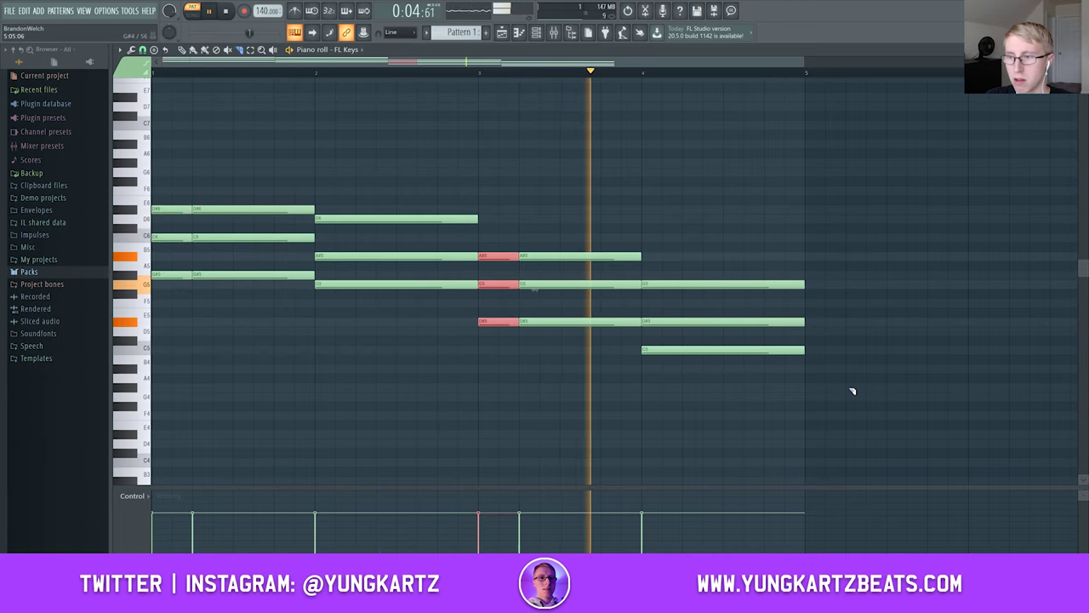
key("space")
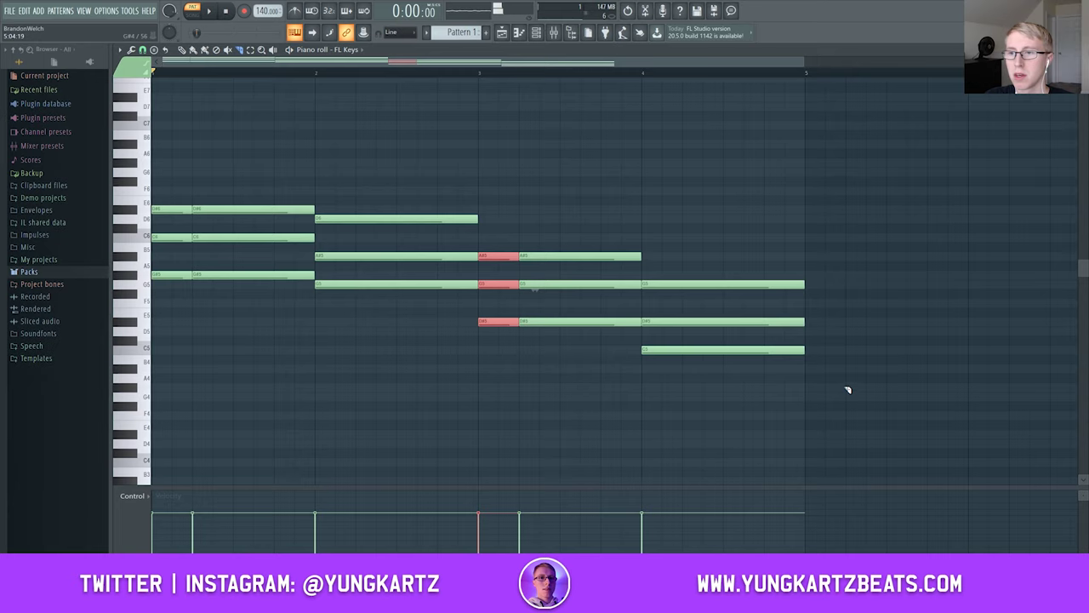
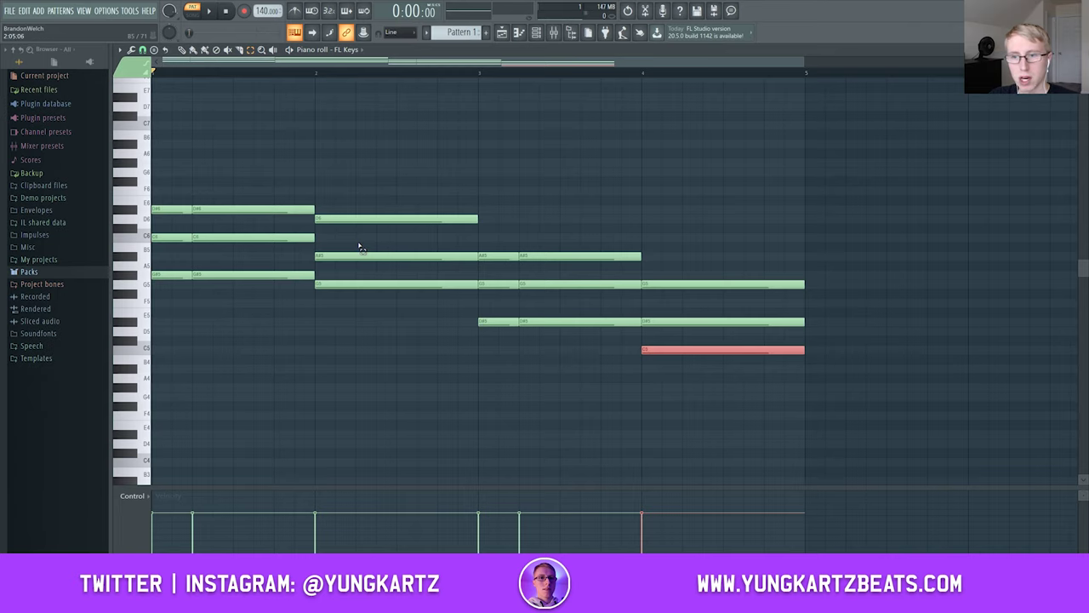
Try the third chord's lowest notes one octave higher at D#6, play the progression, and move them back down
left_click(343, 284)
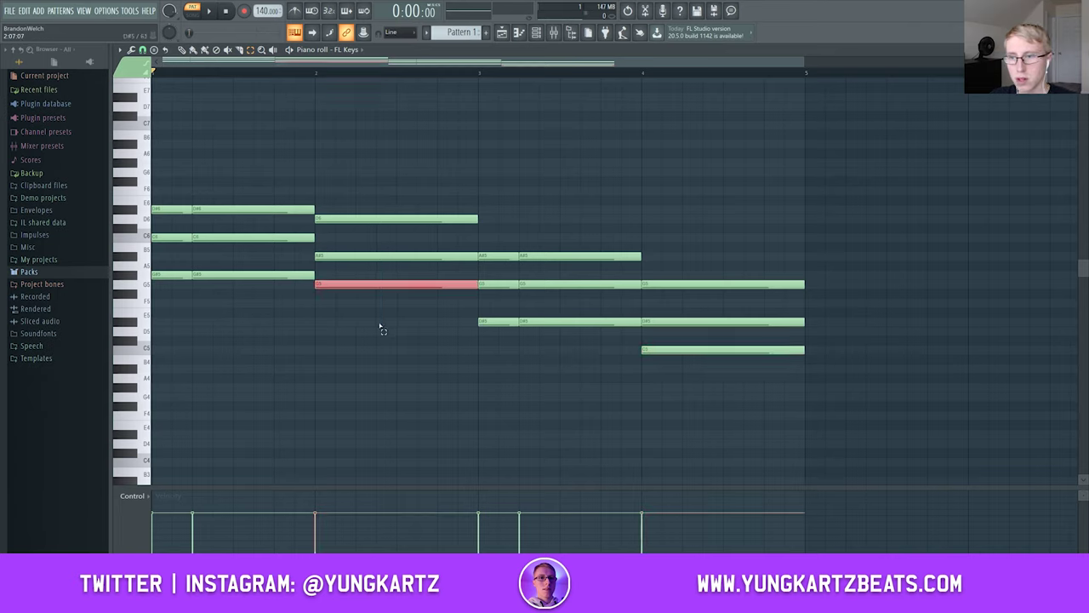
left_click_drag(501, 312, 565, 348)
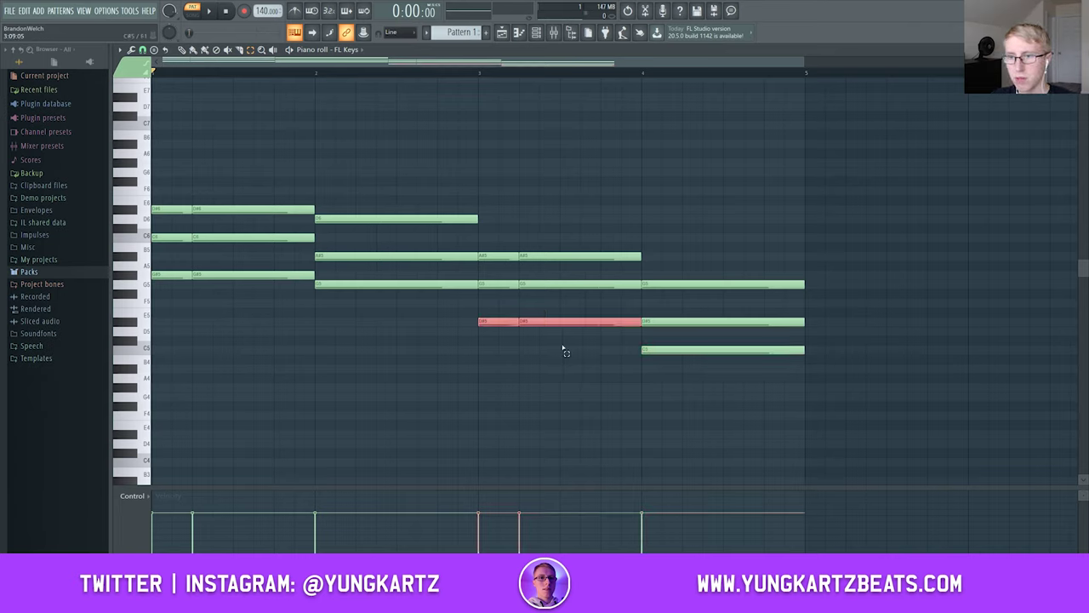
key("ctrl+Up")
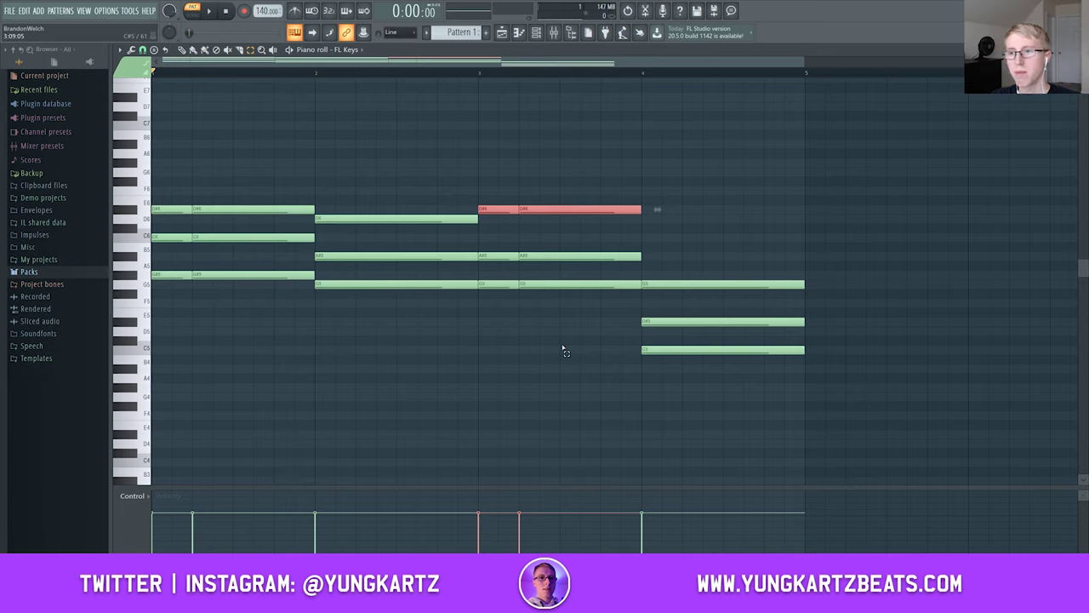
key("space")
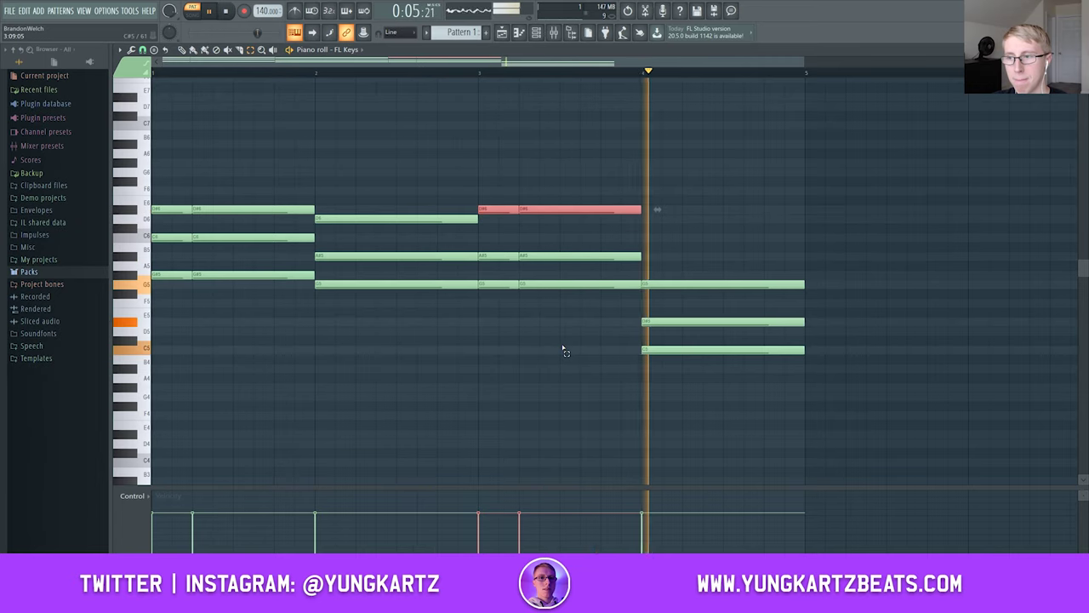
key("space")
key("ctrl+Down")
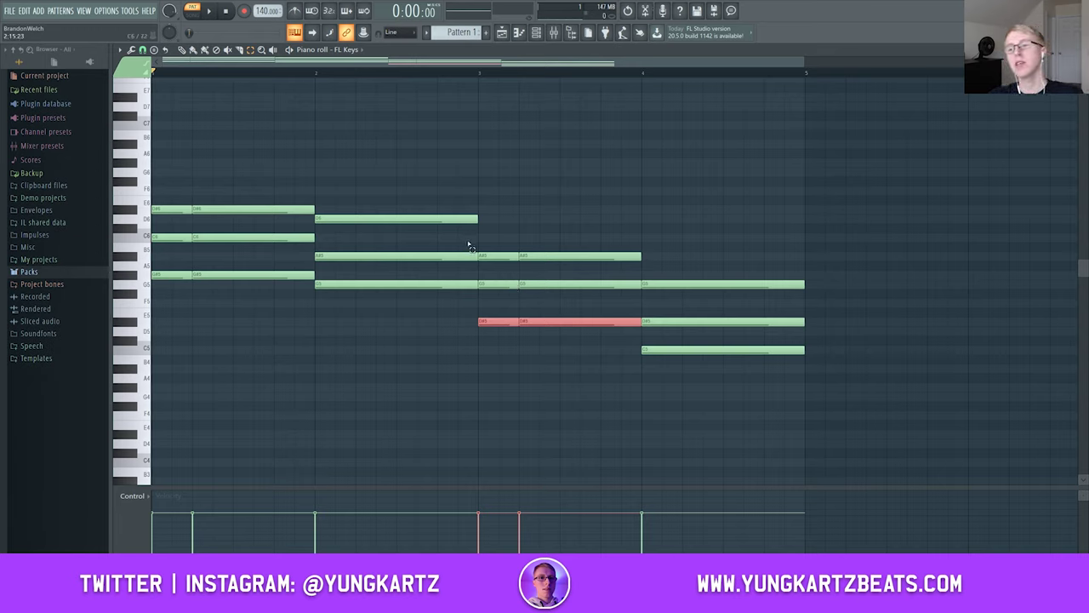
Try the second chord's middle note one octave higher and move it back down
left_click_drag(358, 235, 385, 263)
key("ctrl+Up")
key("ctrl+Down")
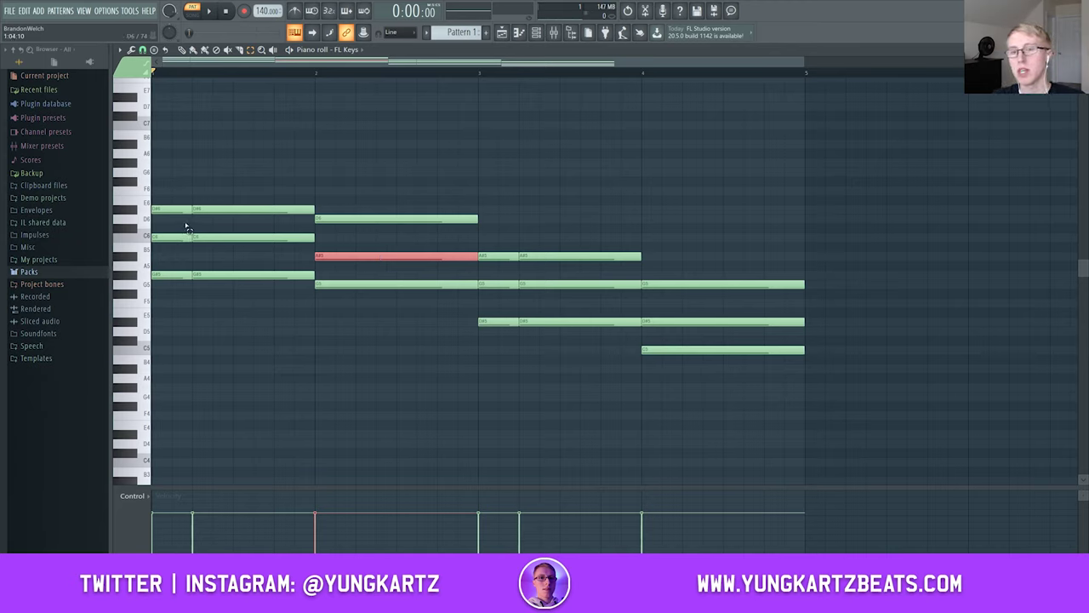
Try the first chord's middle notes one octave lower at C5, play the pattern, and move them back up
left_click_drag(179, 213, 306, 247)
key("ctrl+Down")
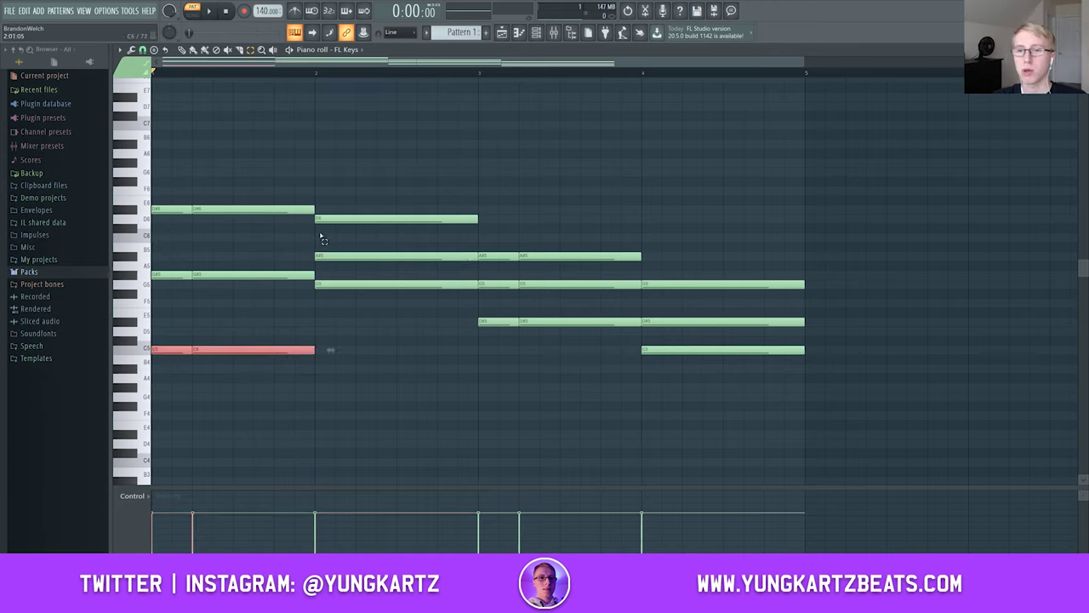
key("space")
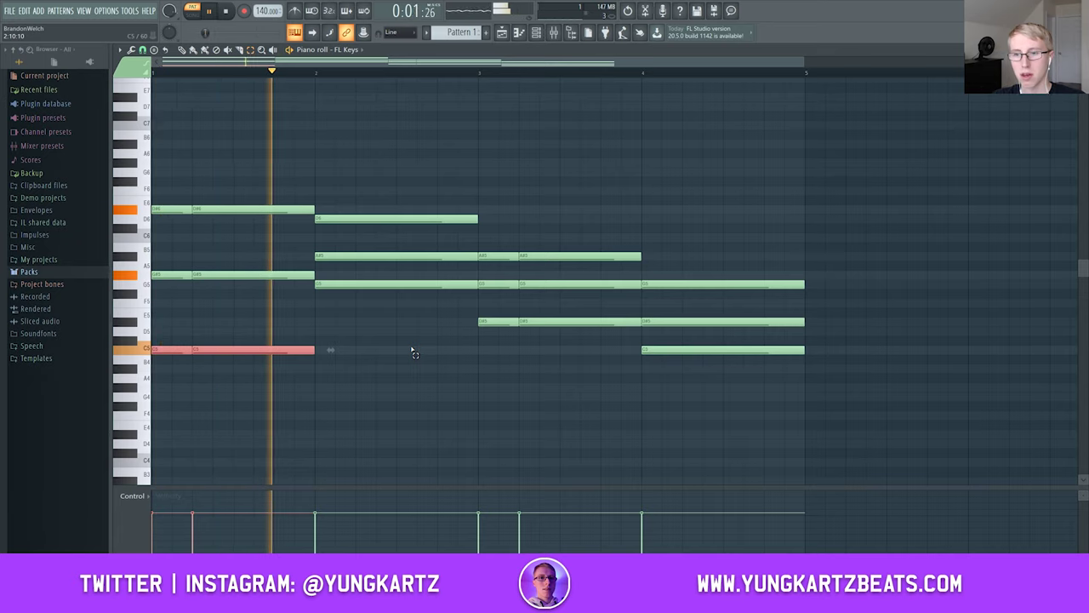
key("ctrl+Up")
key("space")
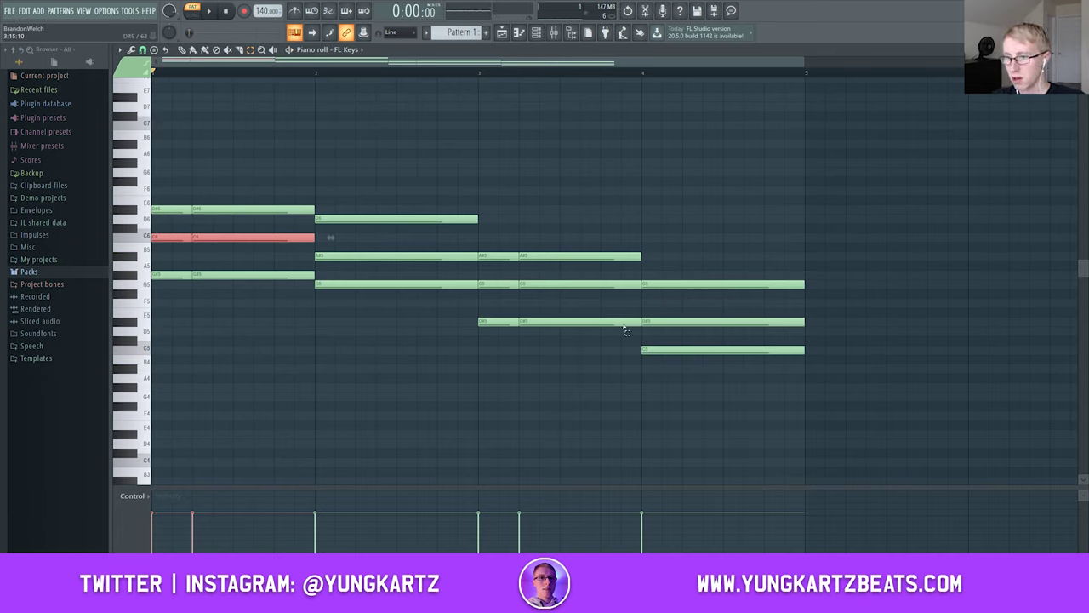
Raise the fourth chord's middle note one octave to D#6, then play and stop the progression
left_click(672, 321)
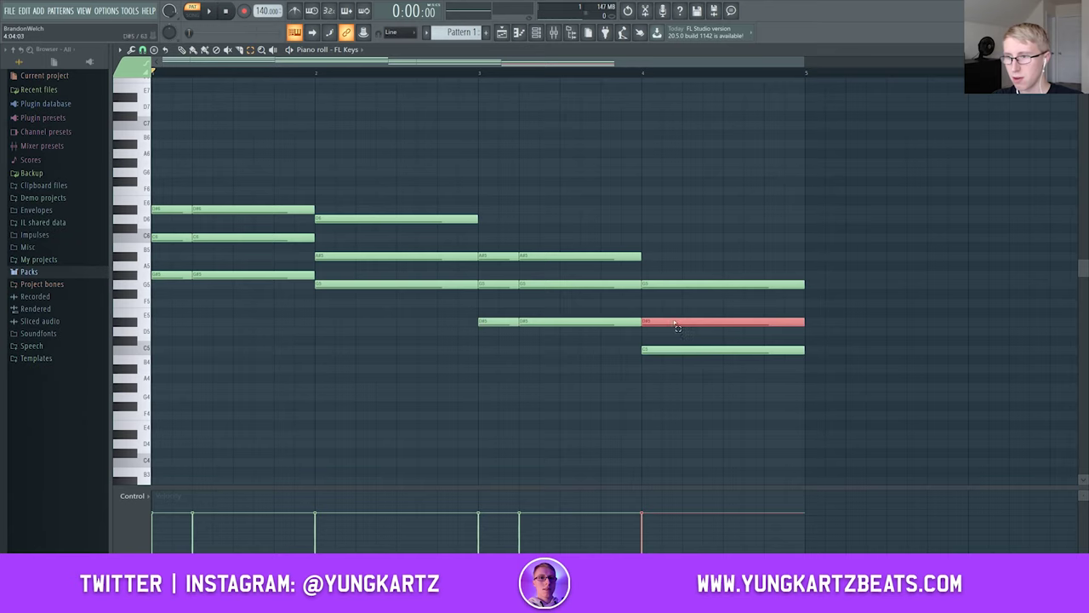
key("ctrl+Up")
key("space")
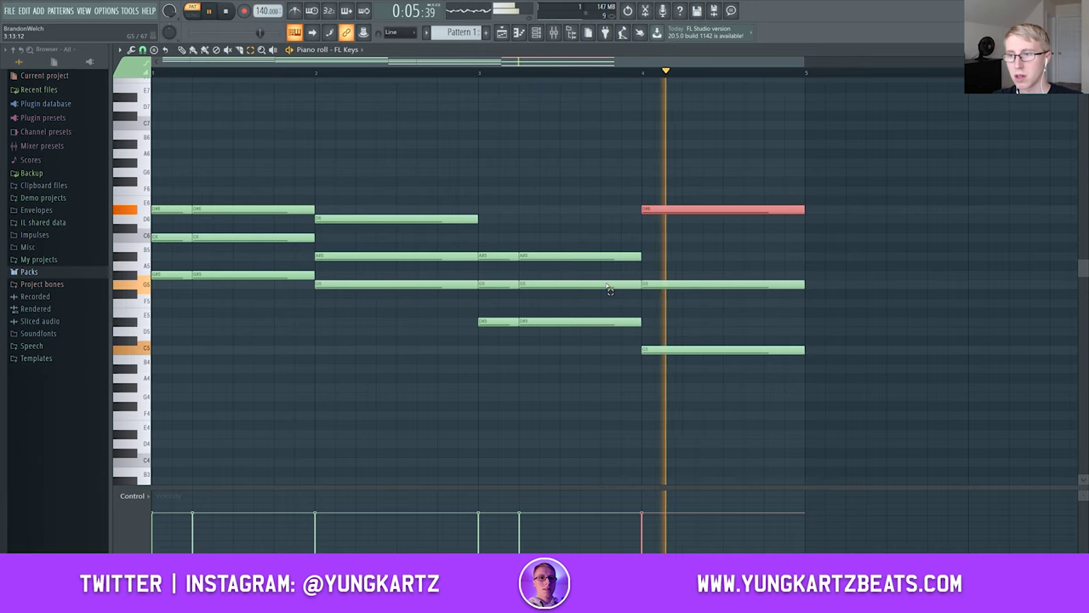
key("space")
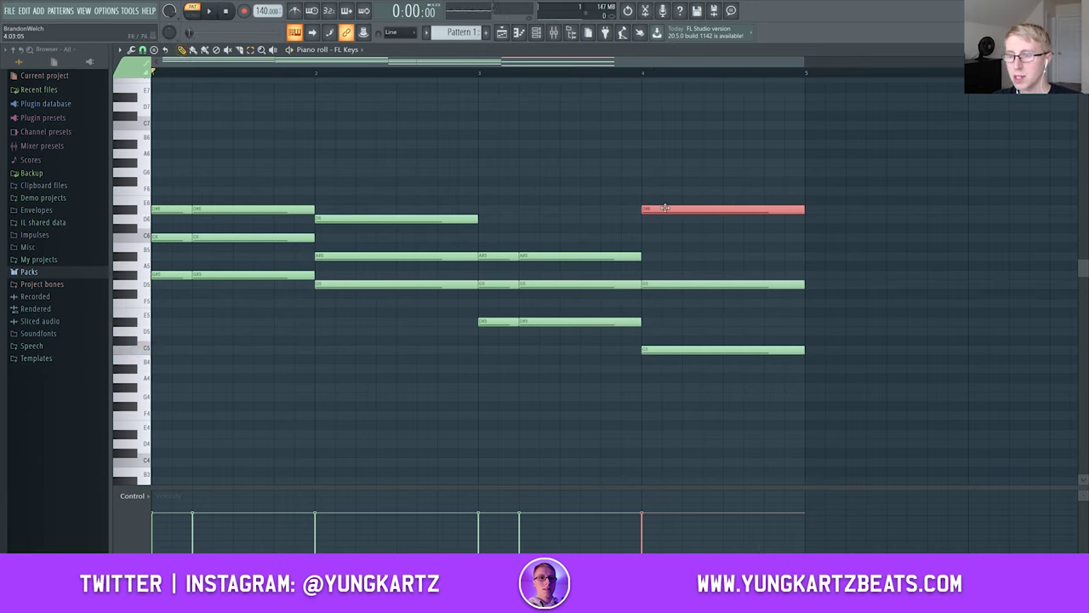
Add a one-bar D#5 note back into the fourth chord and play the progression through it
left_click(656, 325)
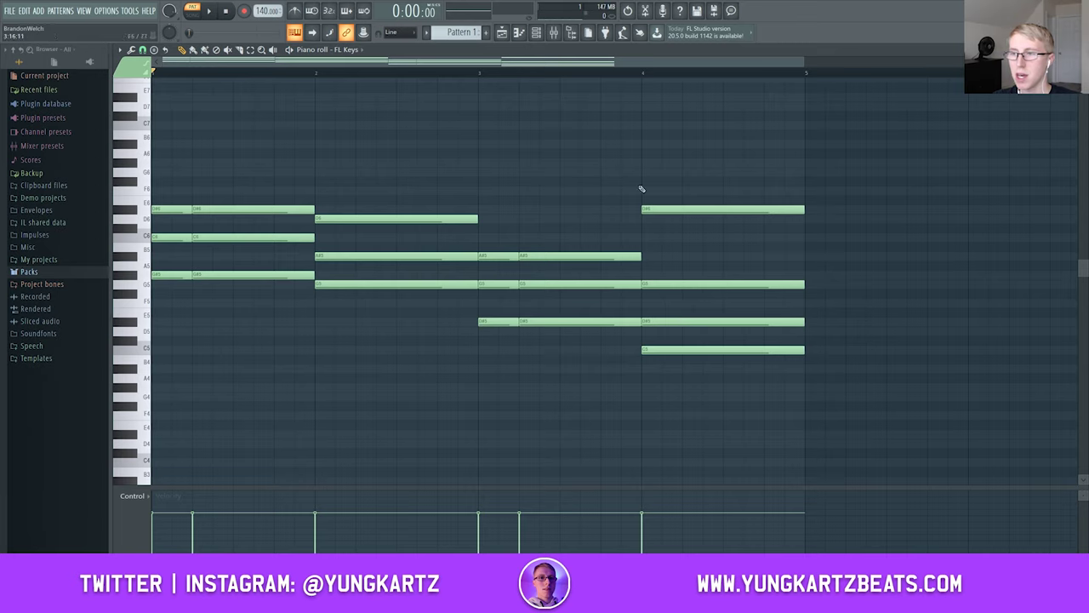
key("space")
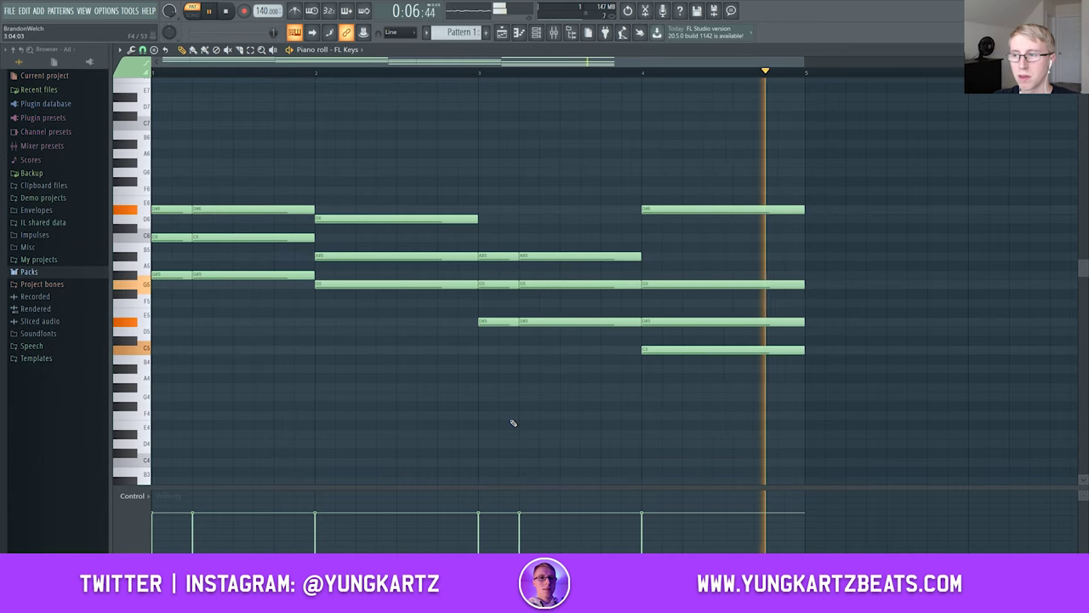
key("space")
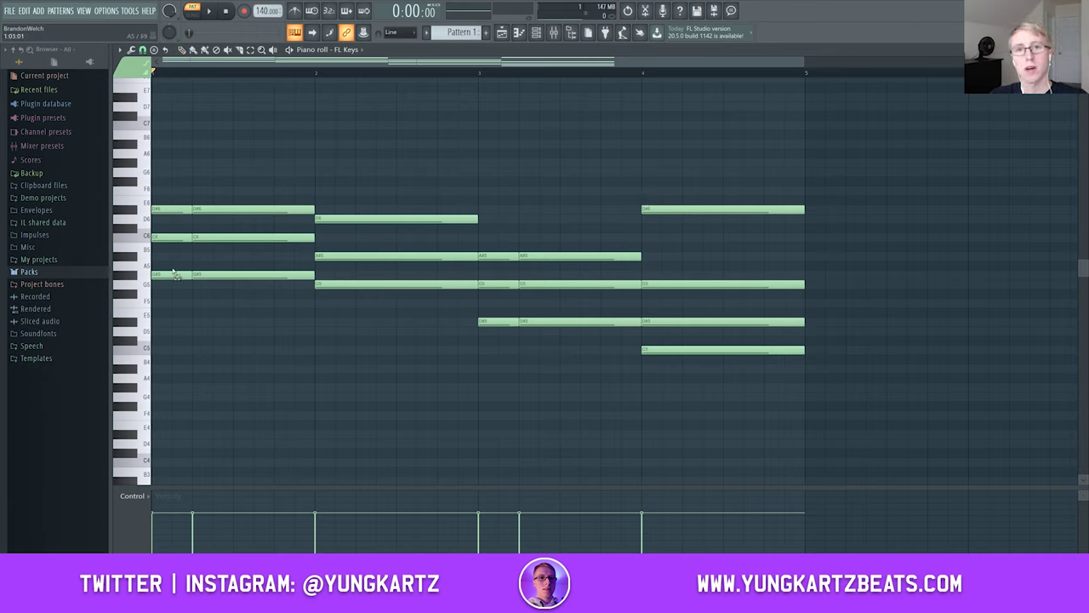
Duplicate the lowest notes of all four chords one octave down as a bass line and clear the selection
left_click_drag(171, 261, 269, 298)
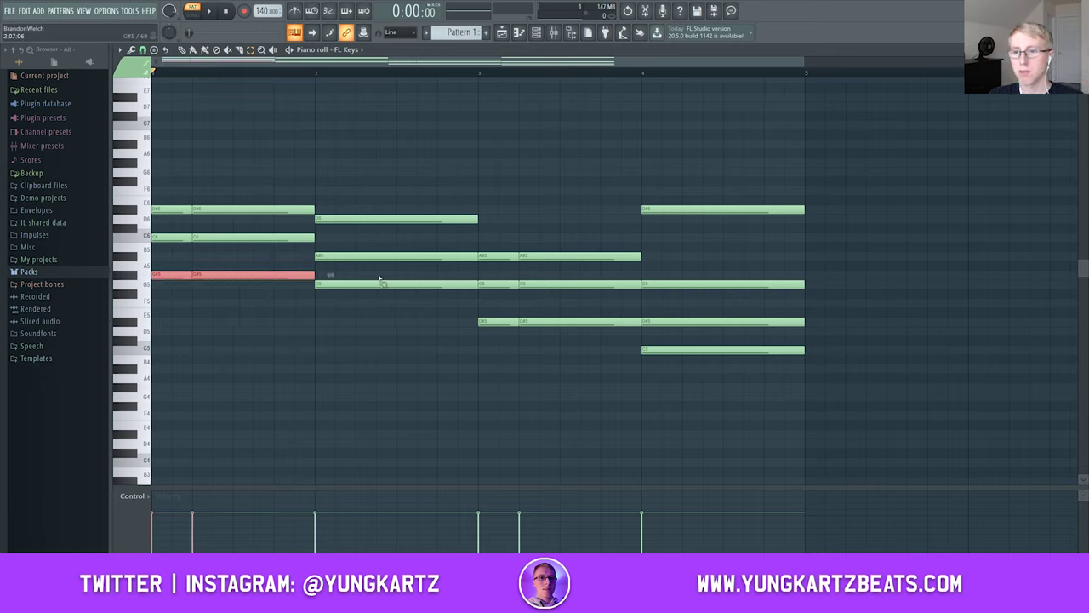
left_click_drag(379, 274, 417, 306)
left_click(390, 286, "shift")
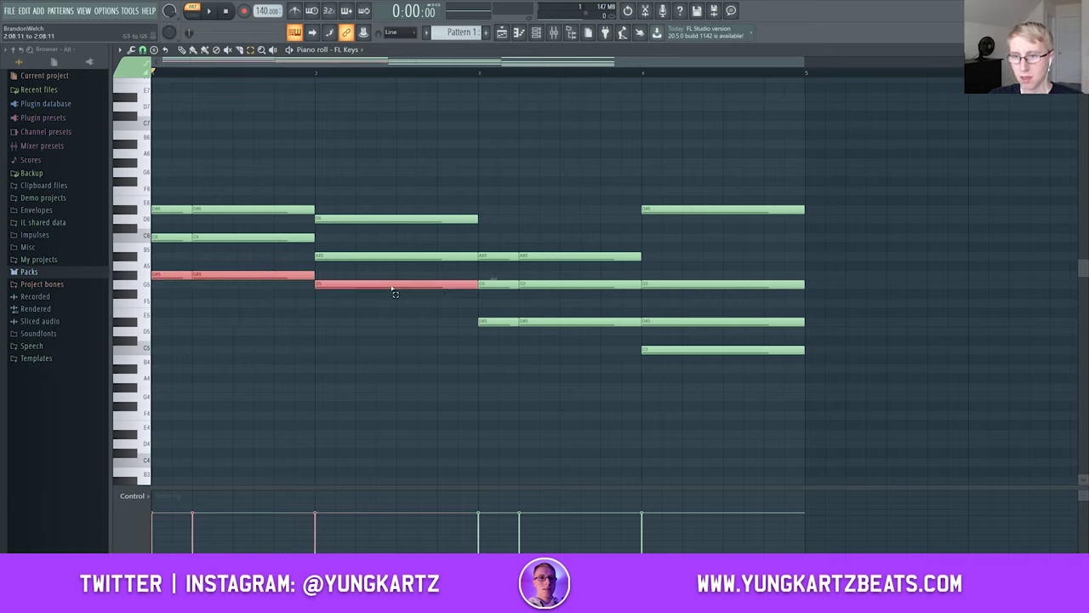
left_click_drag(494, 317, 720, 375)
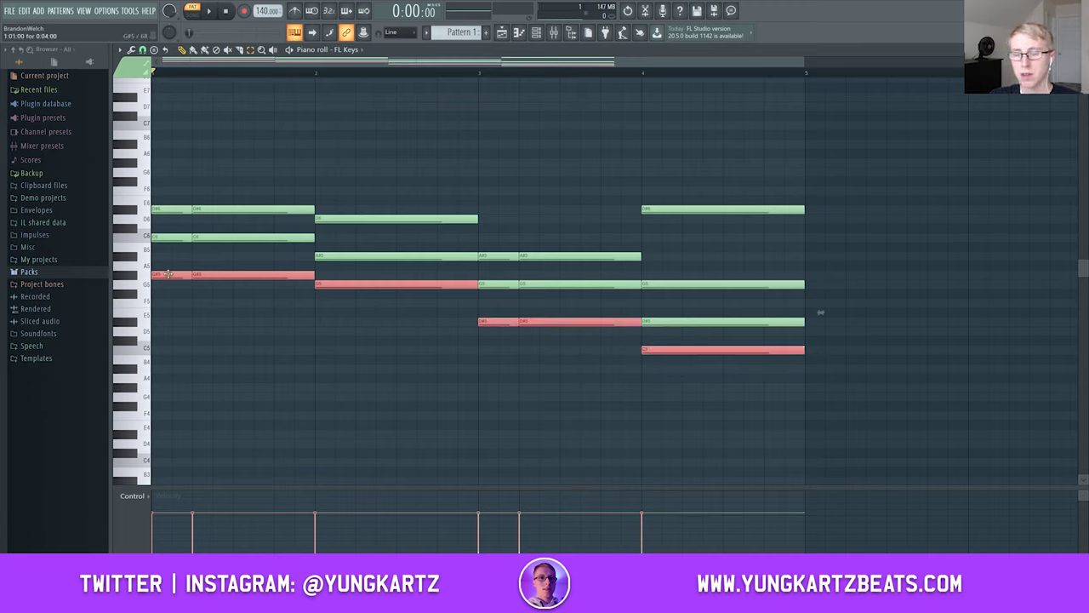
mouse_move(168, 273)
left_mouse_down()
mouse_move(230, 274)
mouse_move(158, 275)
left_mouse_up()
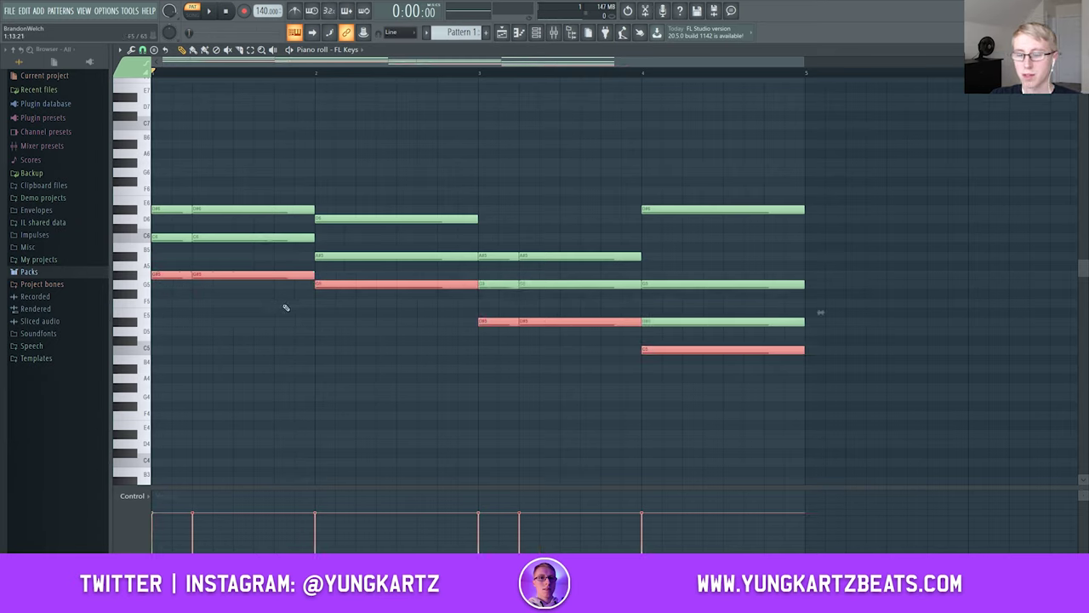
key("ctrl+Down")
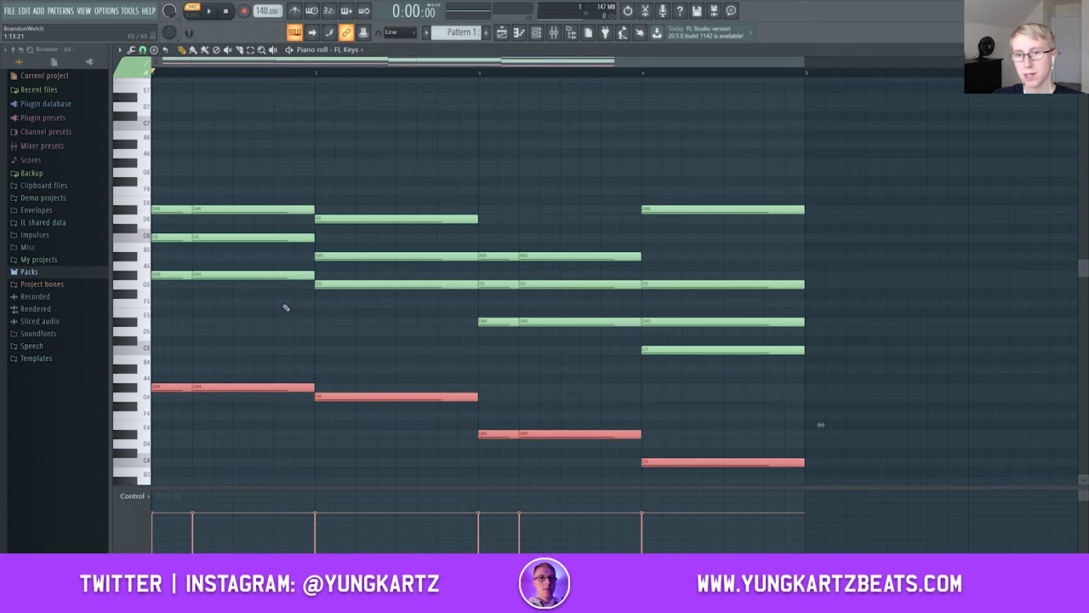
scroll(369, 229, "down", 3)
scroll(875, 311, "up", 1)
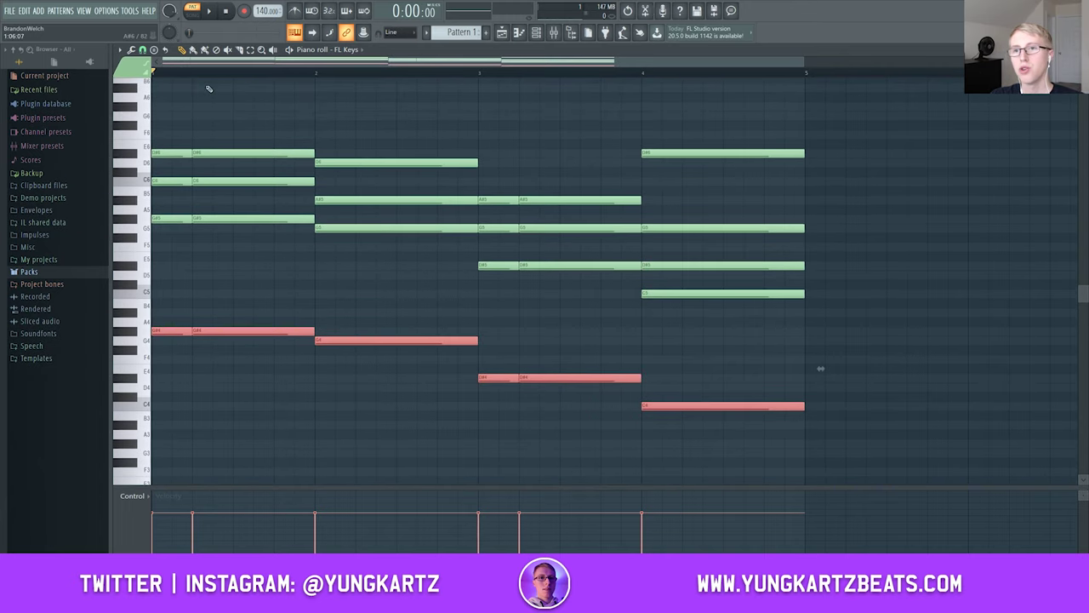
left_click(500, 112)
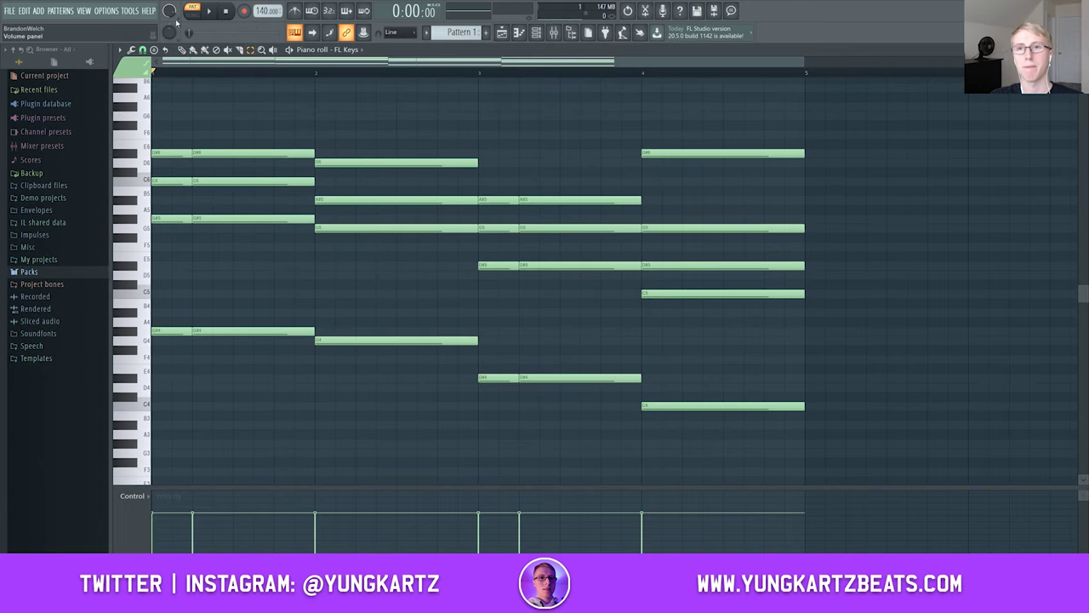
Play the progression with the added bass notes from the start and stop it in the fourth bar
key("space")
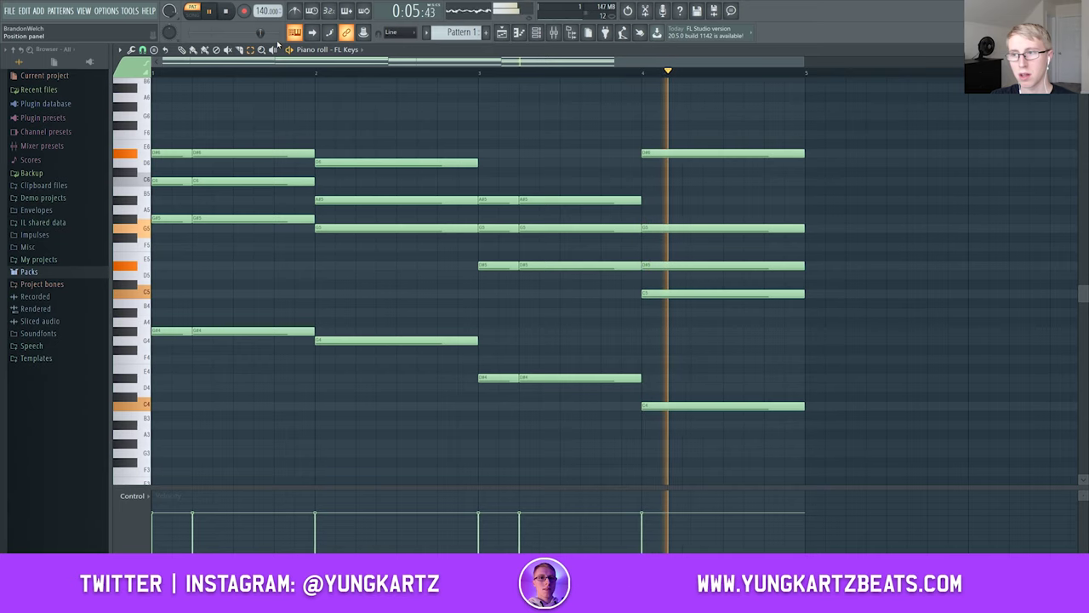
key("space")
scroll(919, 330, "up", 3)
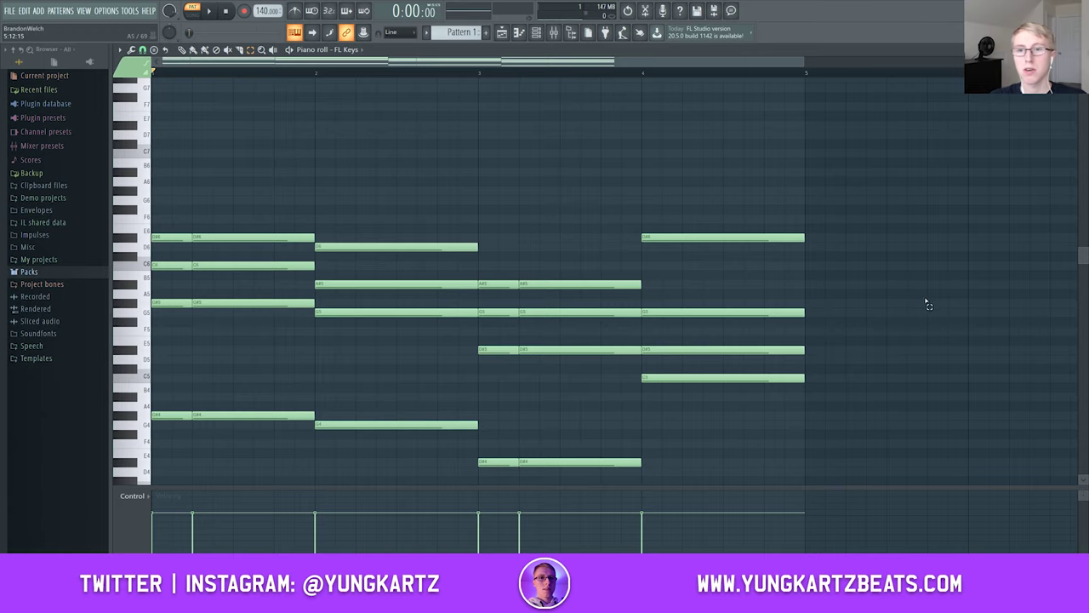
scroll(944, 319, "down", 1)
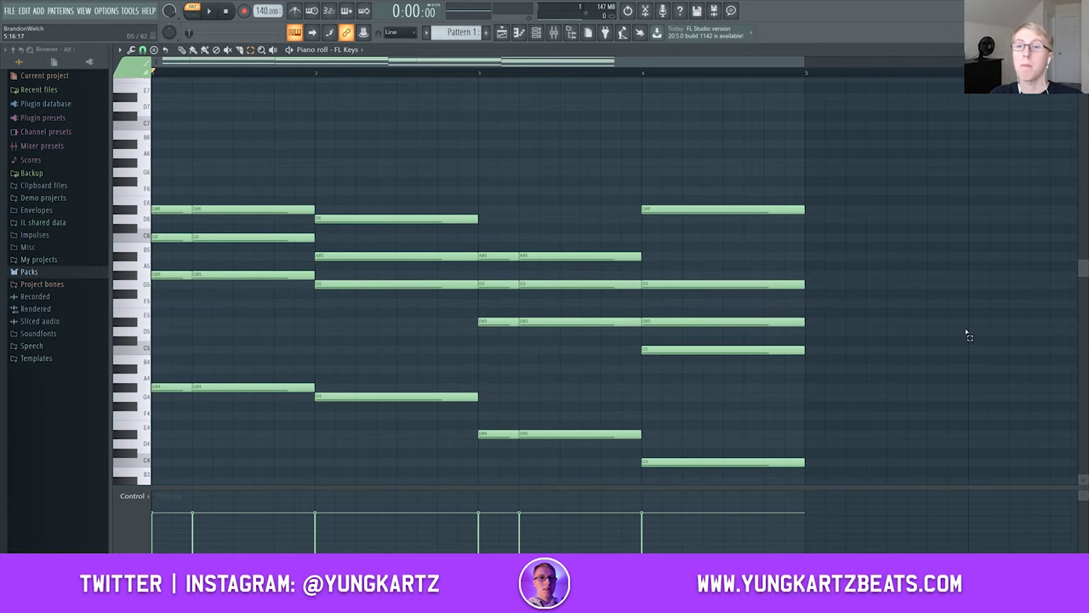
scroll(1081, 281, "up", 2)
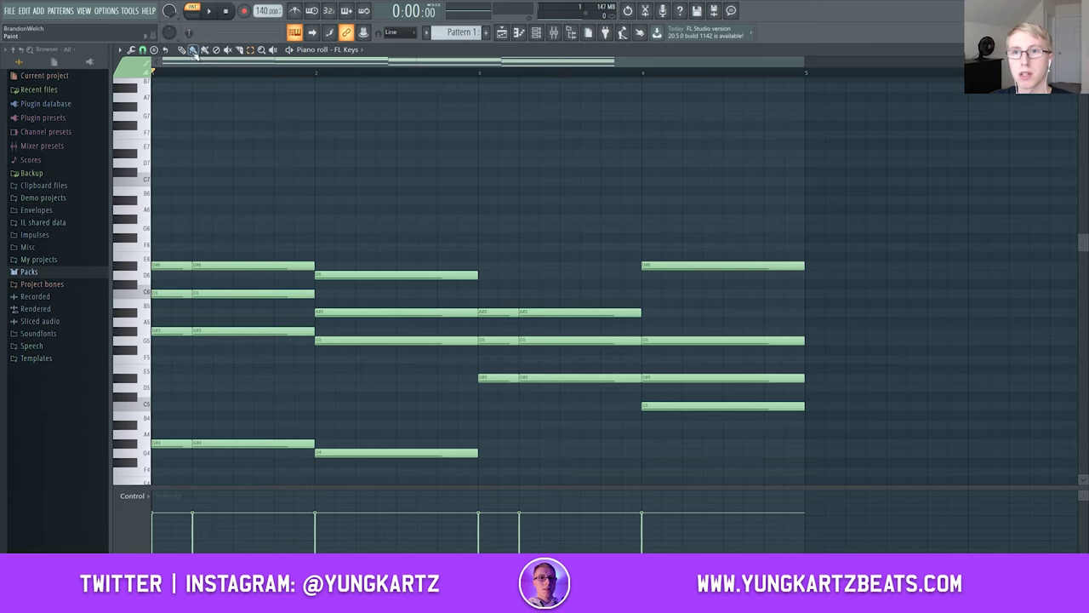
scroll(263, 127, "down", 2)
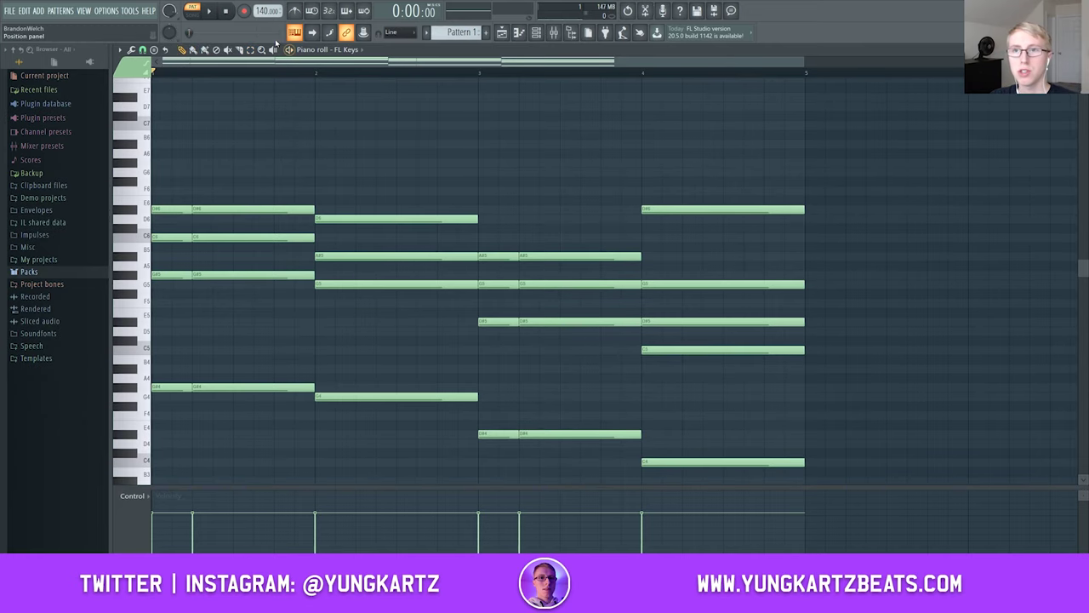
Review the notes of the first chord by selecting them together and singling out G#5, C6 and D#6
left_click(250, 49)
left_click_drag(162, 179, 249, 410)
left_click(207, 165)
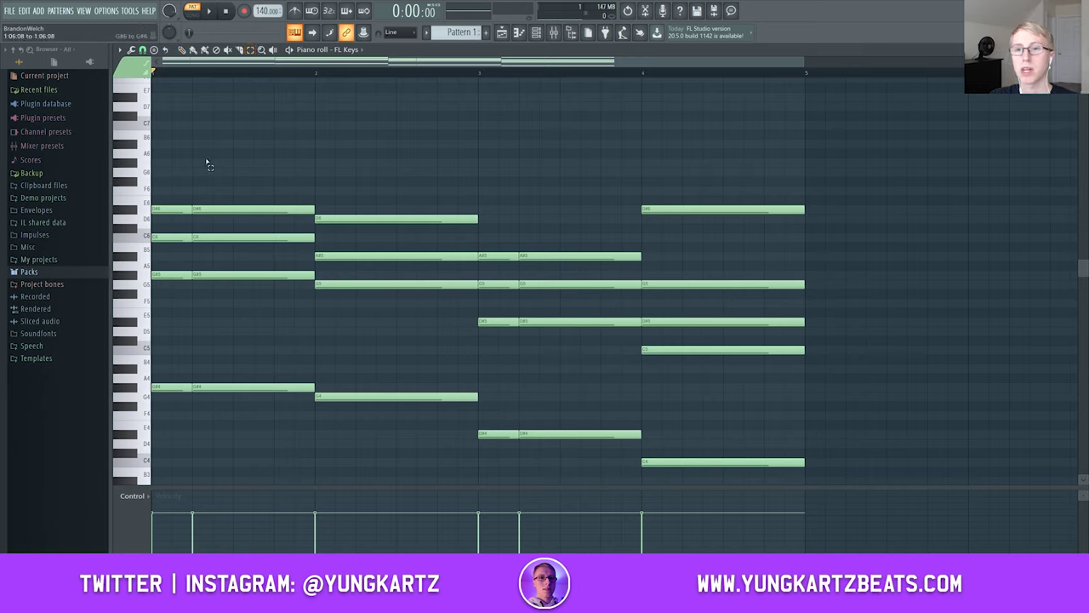
left_click(174, 275)
left_click(162, 237)
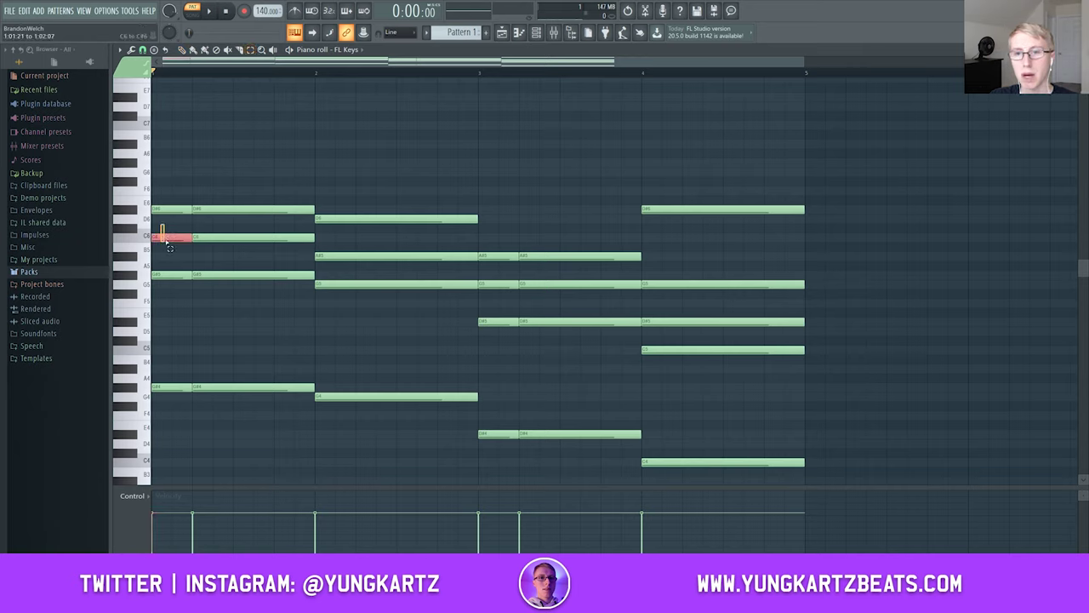
left_click(164, 209)
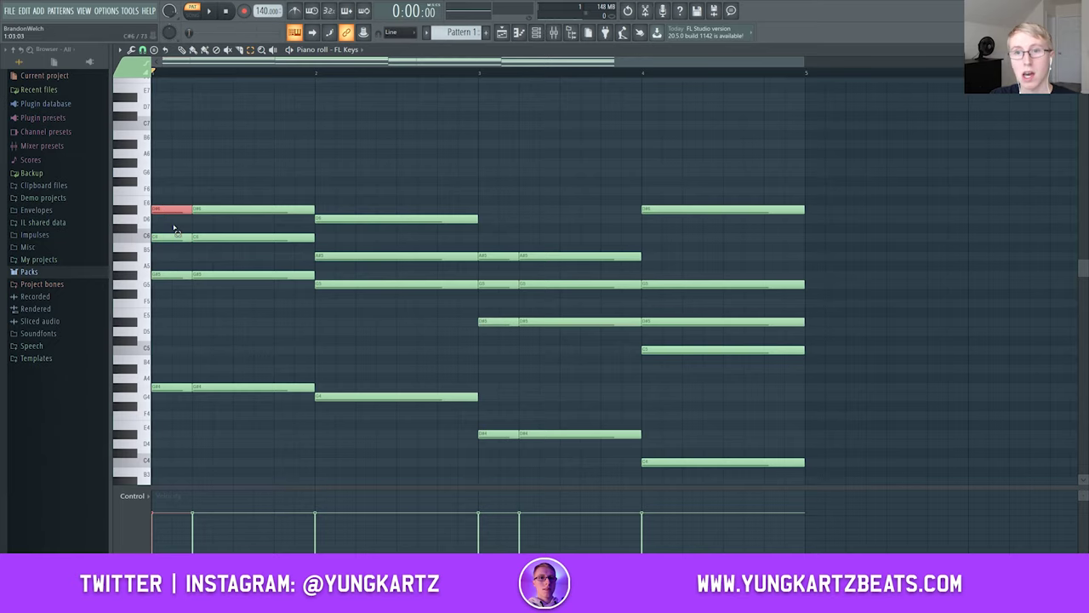
Start a melody above the first chord with six-step C7 and D#7 notes followed by G#6 up to the end of bar one
scroll(217, 154, "up", 3)
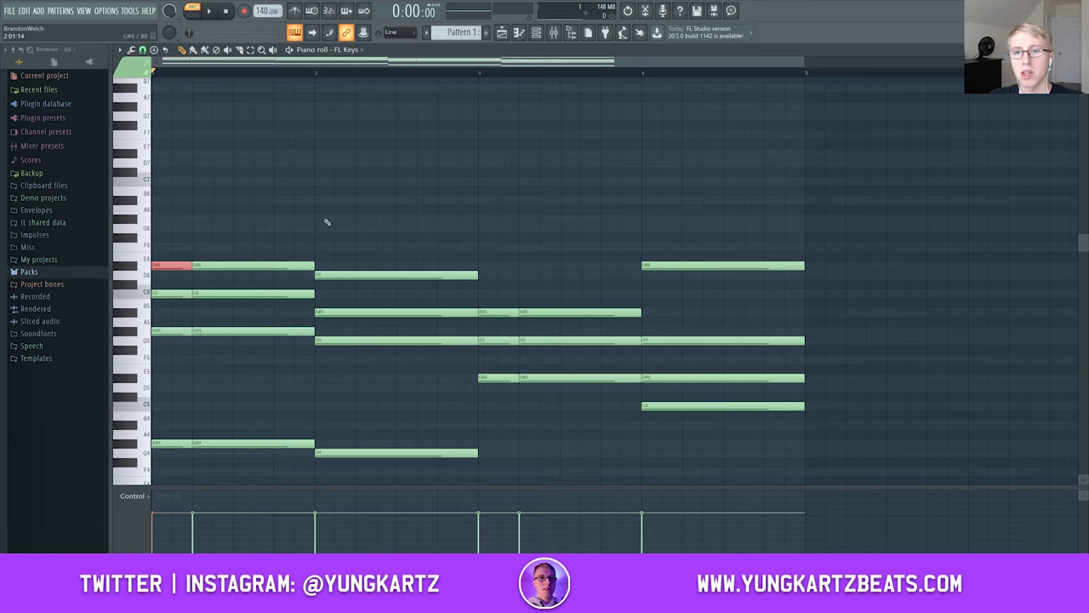
left_click(168, 181)
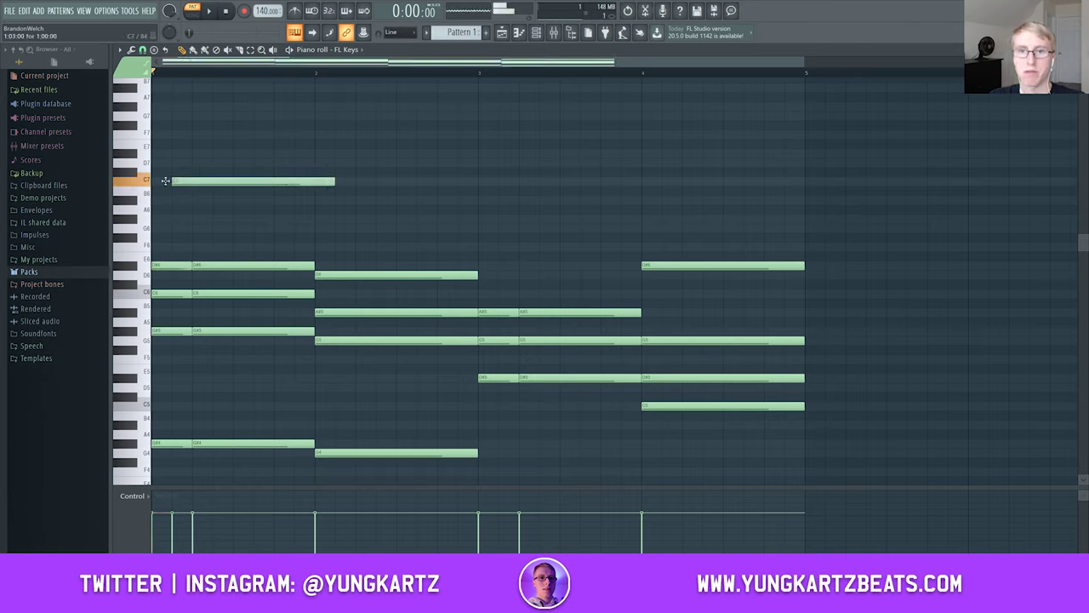
mouse_move(315, 181)
left_mouse_down()
mouse_move(192, 182)
mouse_move(213, 202)
left_mouse_up()
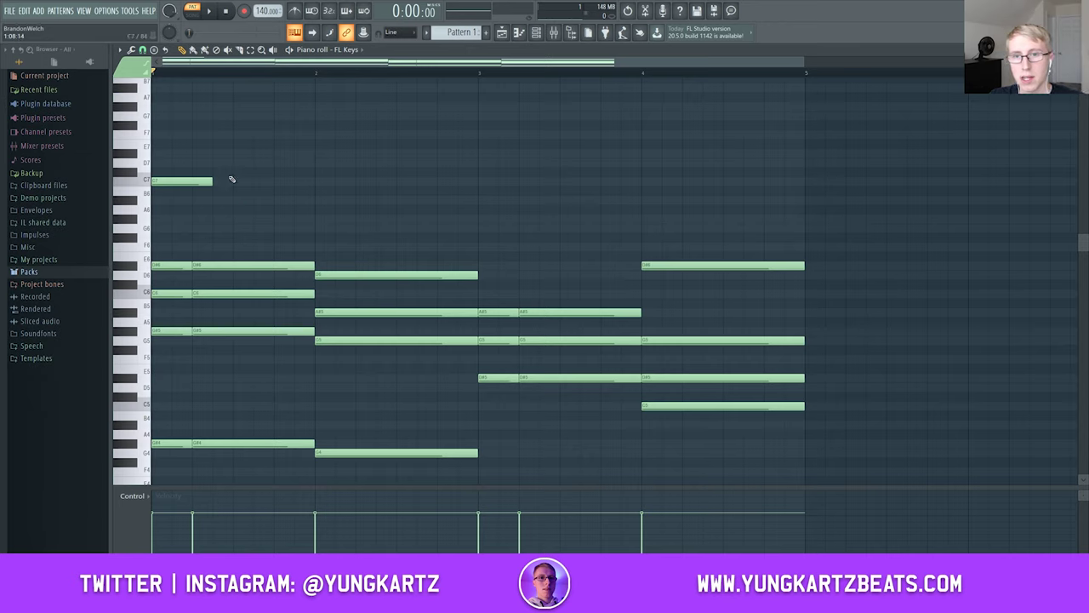
left_click(222, 154)
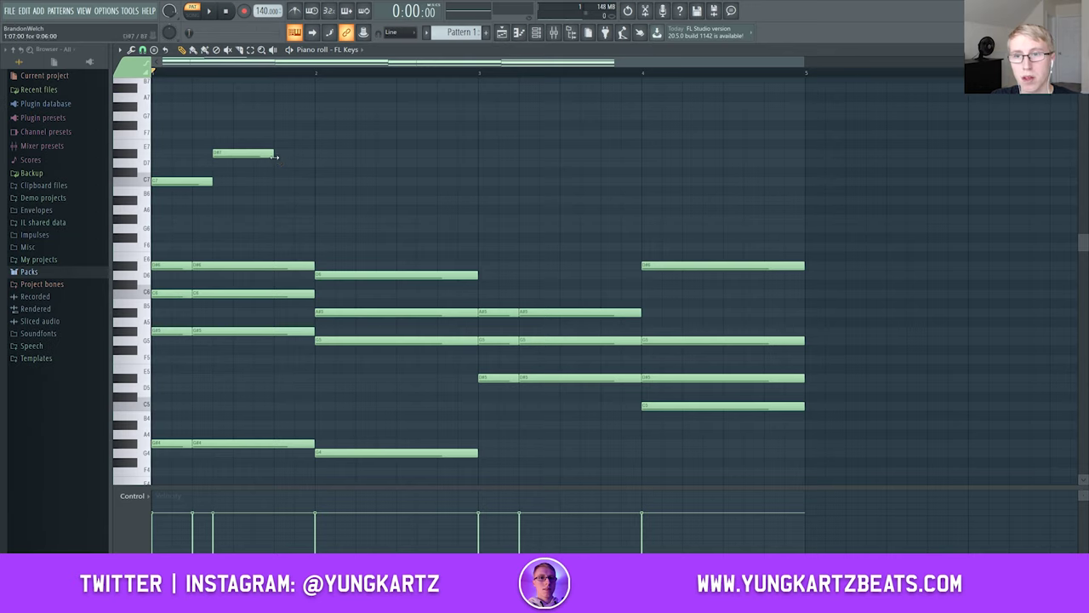
mouse_move(275, 156)
left_mouse_down()
mouse_move(255, 155)
mouse_move(275, 156)
left_mouse_up()
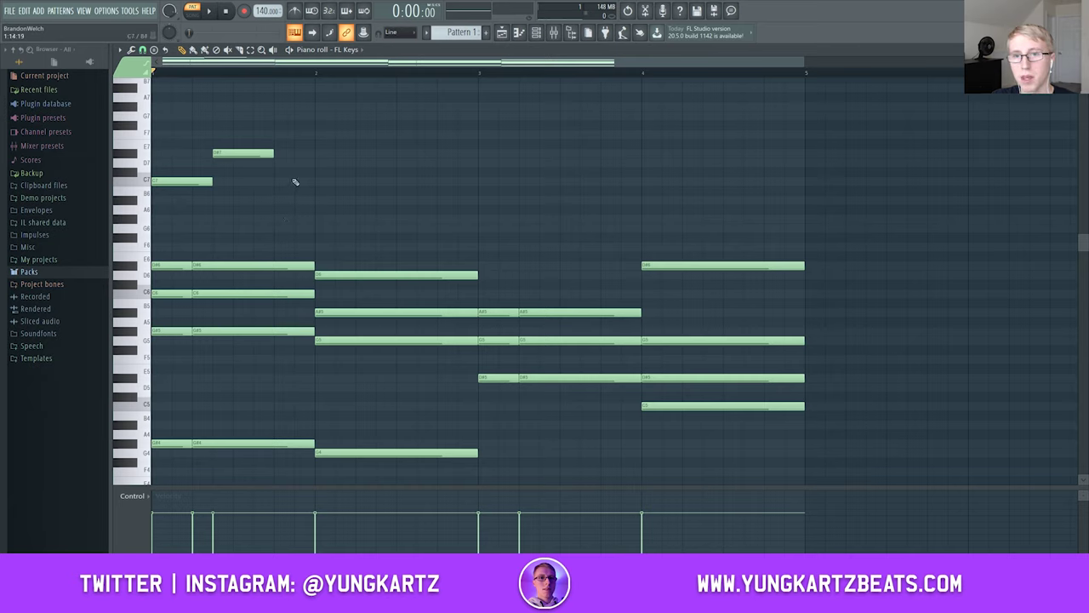
left_click(277, 219)
left_click_drag(335, 219, 317, 220)
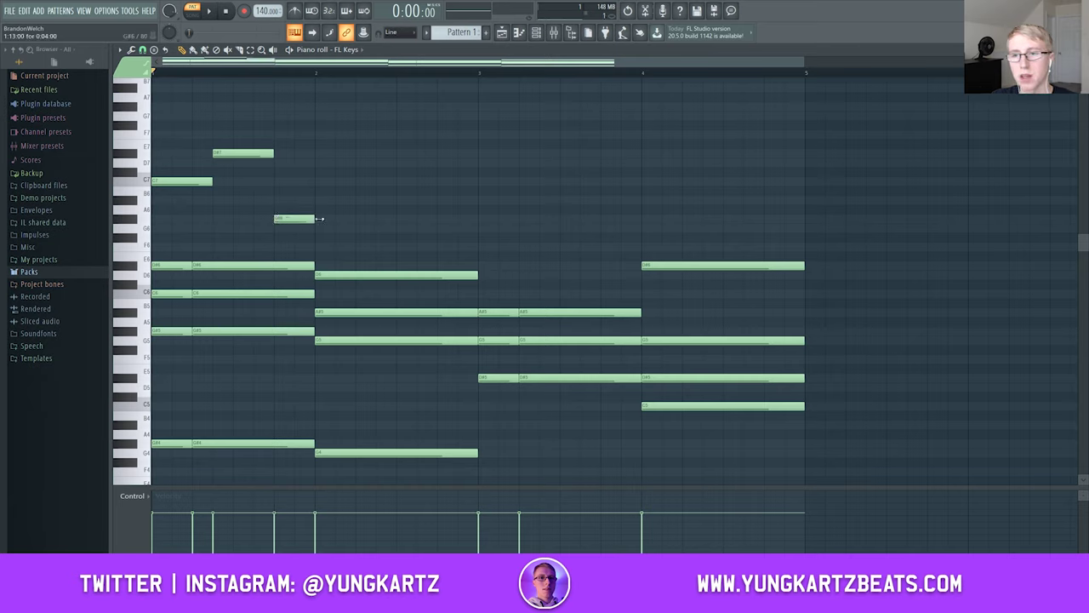
Play the melody and add G6 from a quarter into bar two to its end, extending G#6 to meet it
key("space")
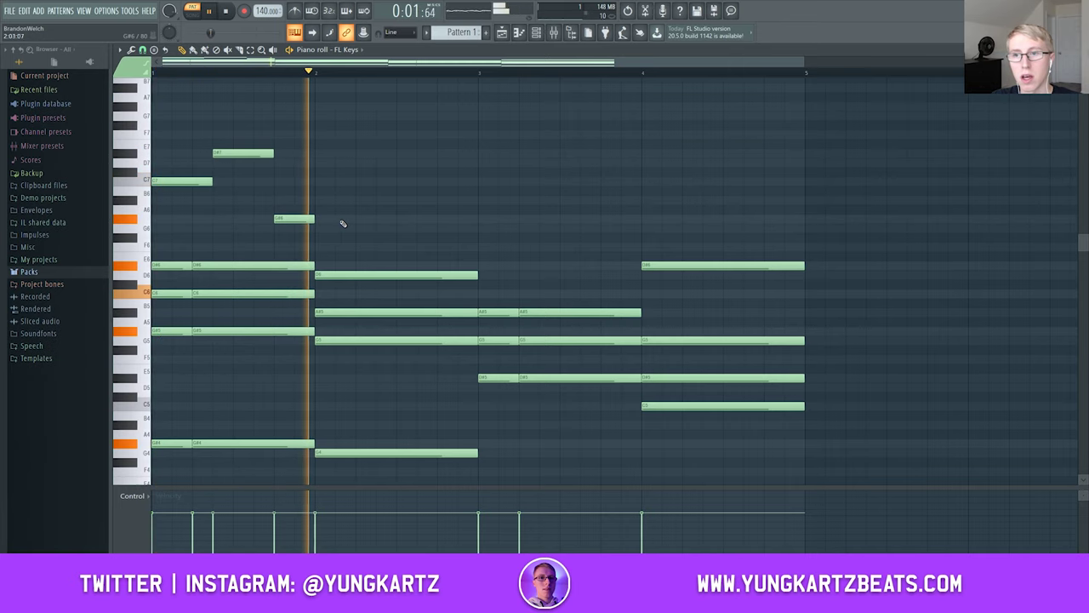
key("space")
key("space")
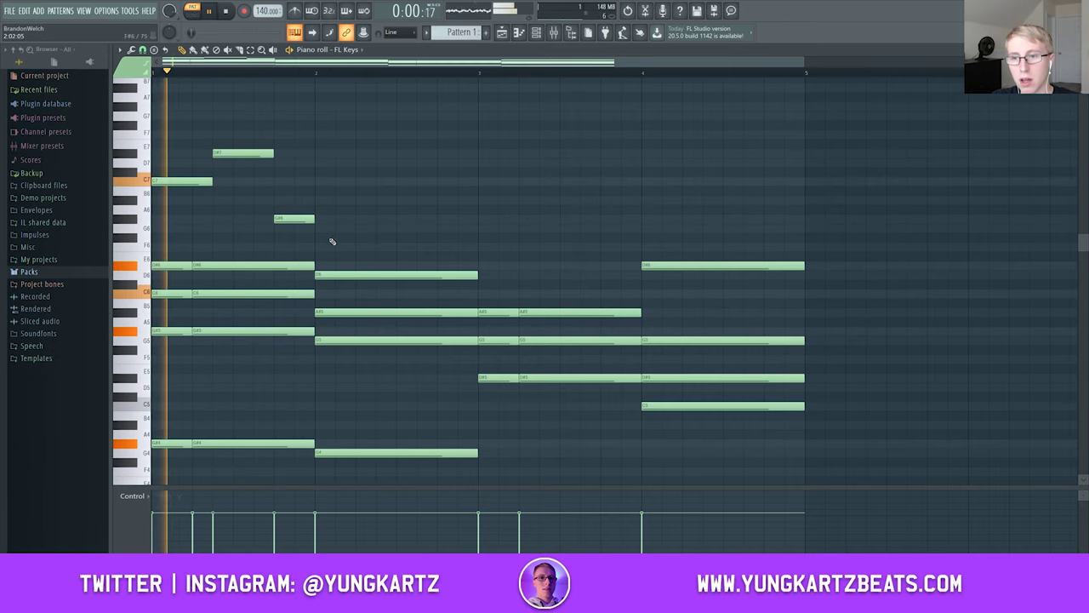
left_click(364, 228)
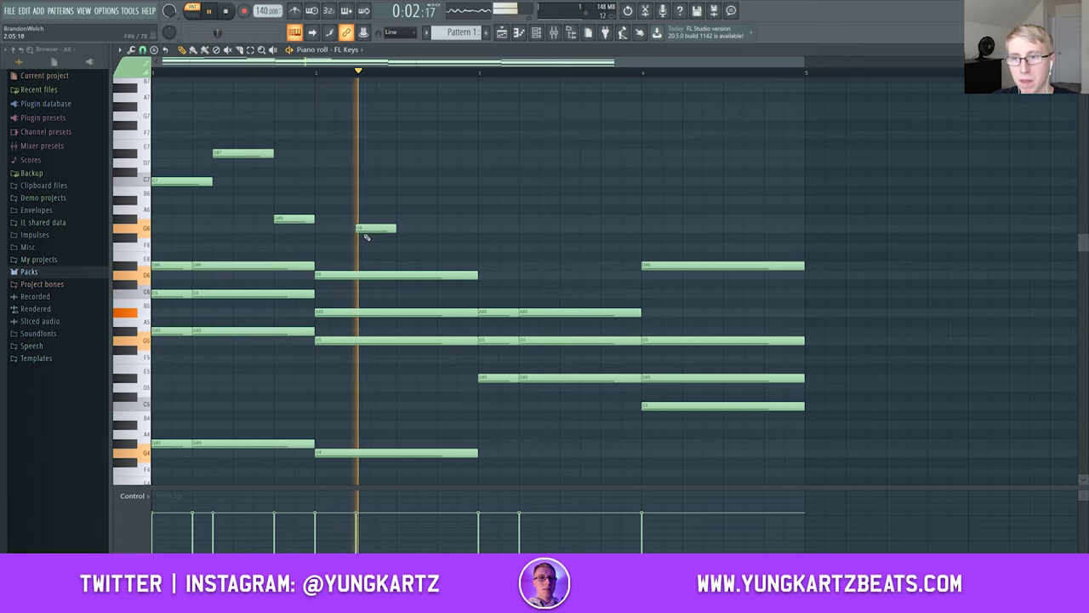
key("space")
key("space")
Duplicate the four melody notes into bars three and four, clear the selection, and play the pattern
left_click_drag(313, 219, 168, 141)
key("space")
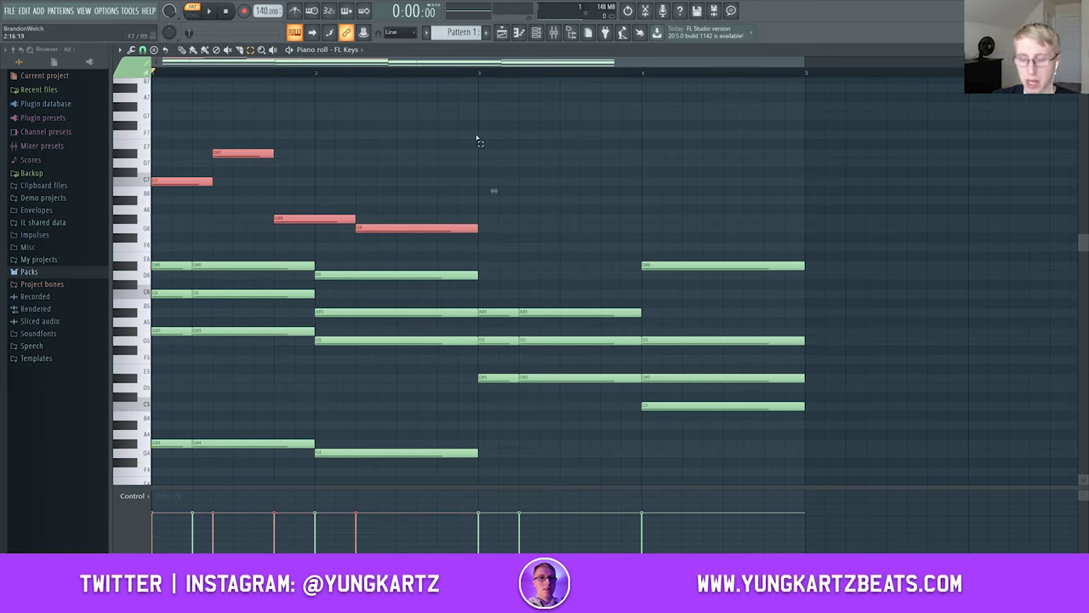
key("ctrl+b")
key("ctrl+d")
key("space")
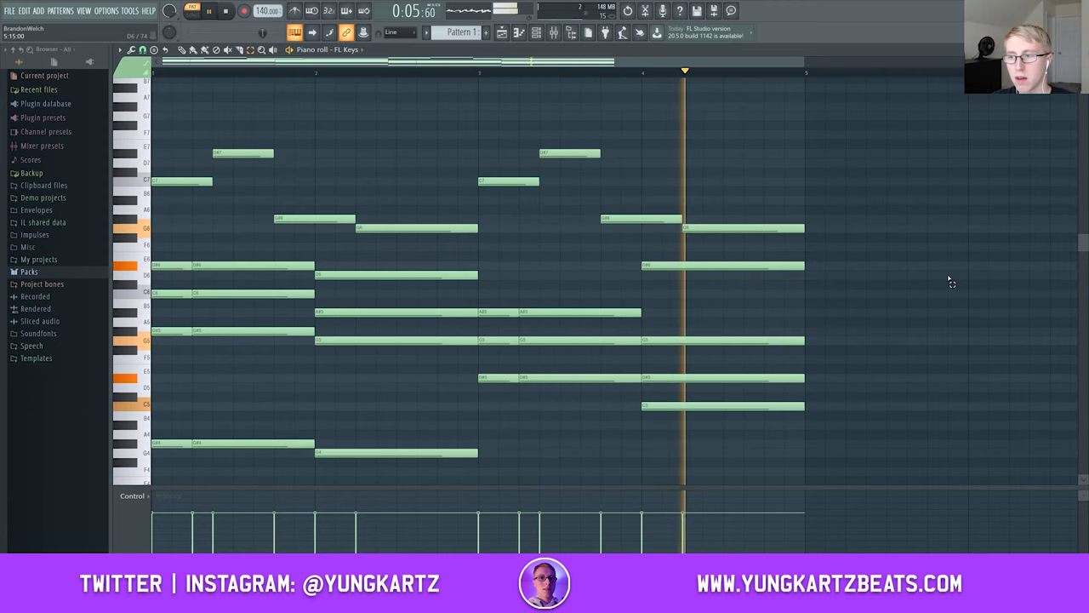
key("space")
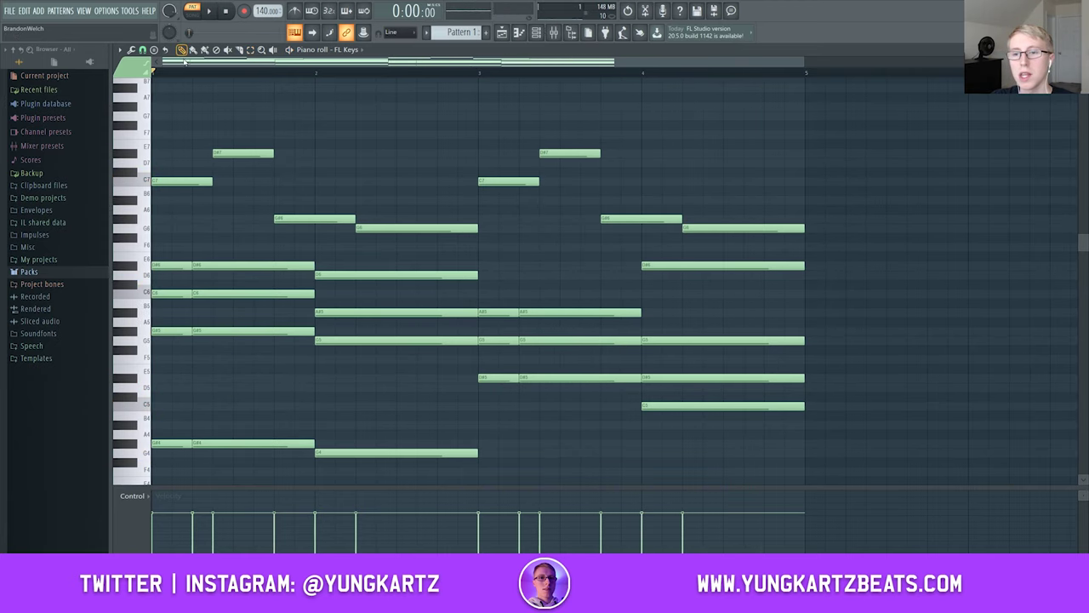
Add a D#5 note between the bass and chord notes in the second half of bar one, eight steps long, checking it during playback
scroll(275, 401, "down", 2)
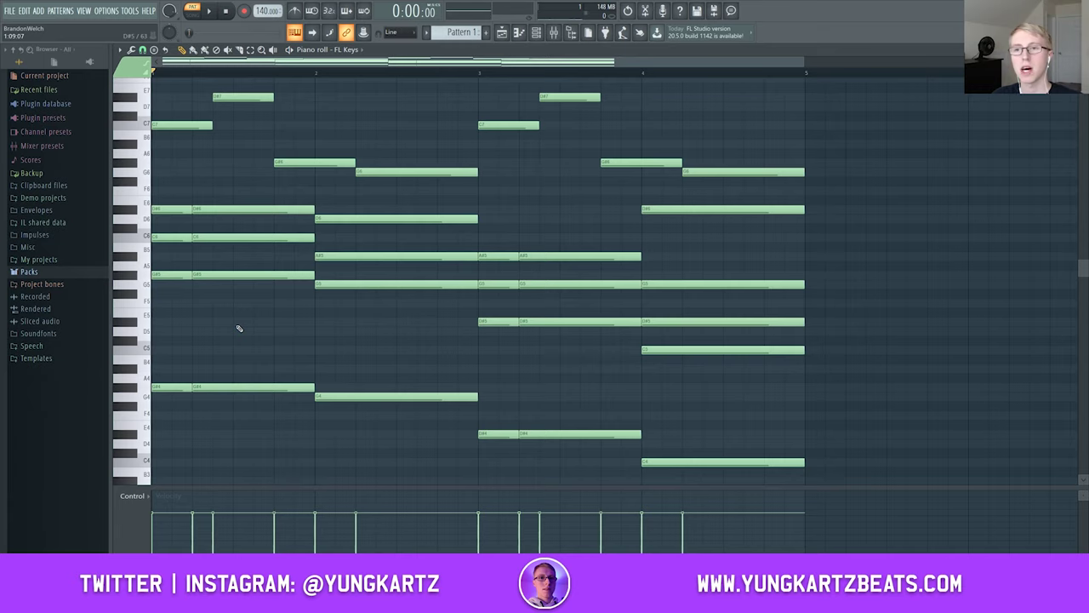
left_click(171, 321)
key("space")
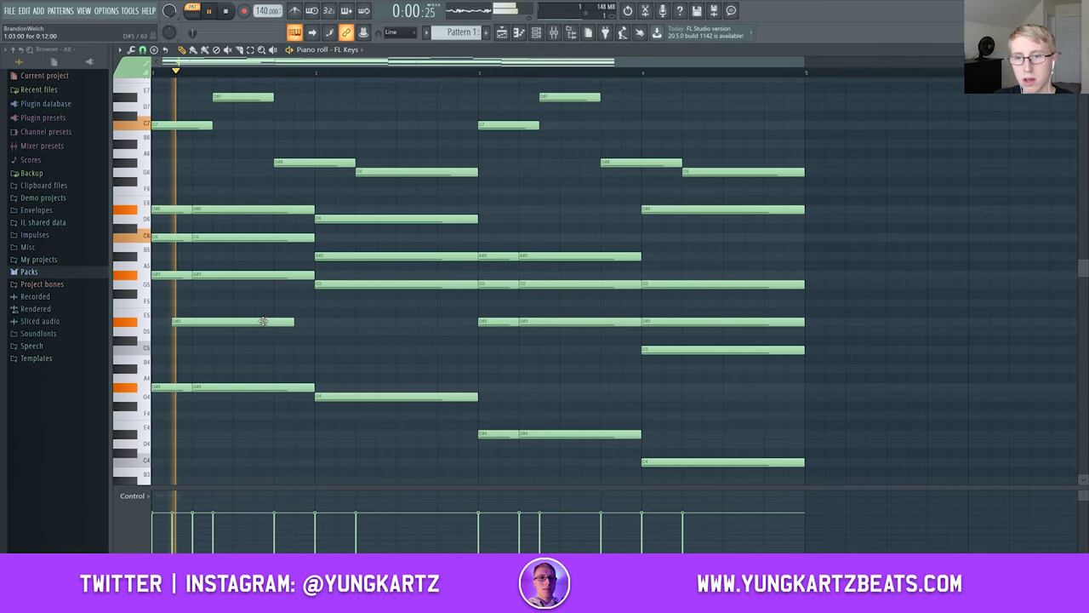
key("space")
left_click_drag(257, 321, 332, 326)
key("space")
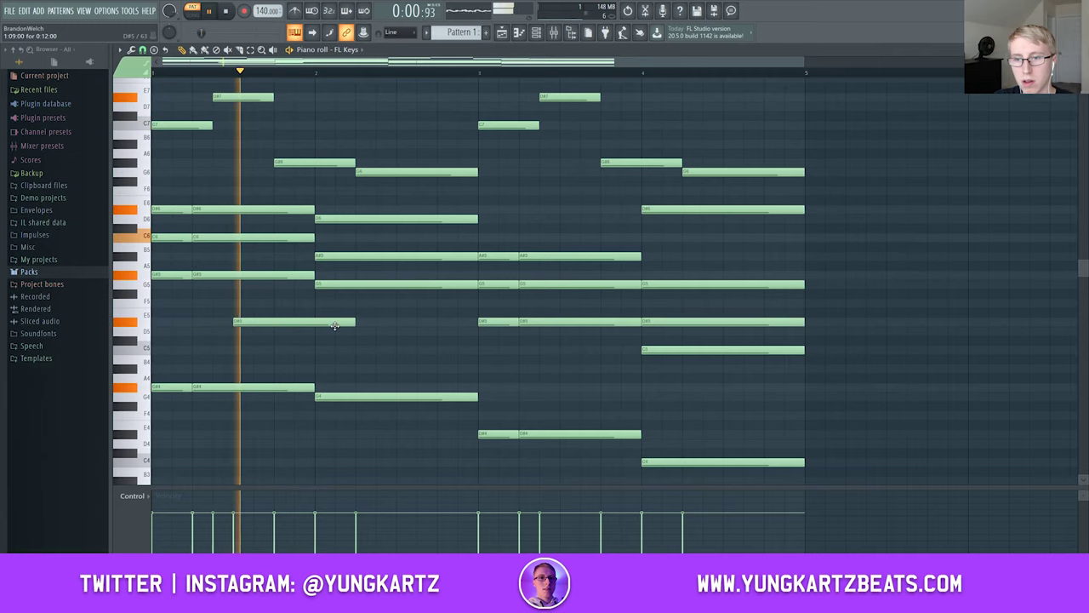
left_click_drag(354, 324, 315, 324)
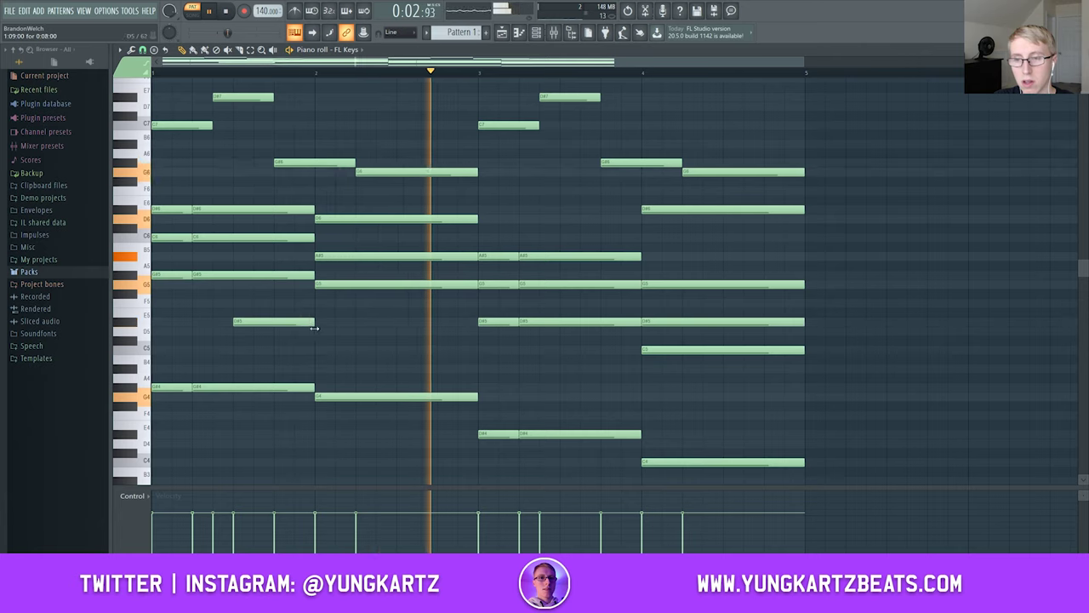
Add a matching eight-step note in the second half of bar two and lower both added notes to C5
key("space")
key("space")
left_click(397, 324)
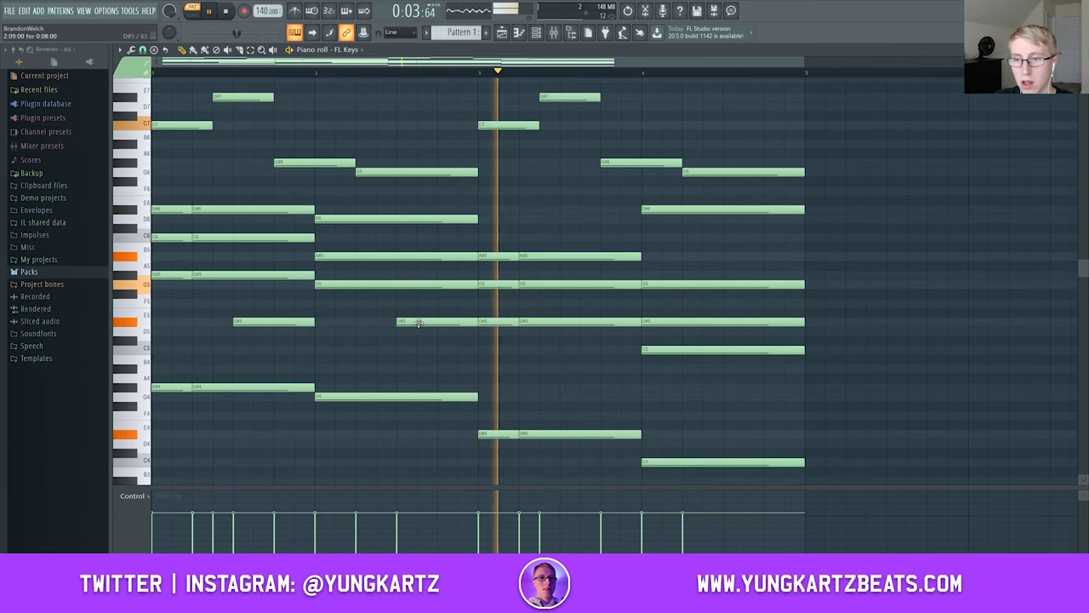
key("space")
left_click_drag(287, 329, 287, 358)
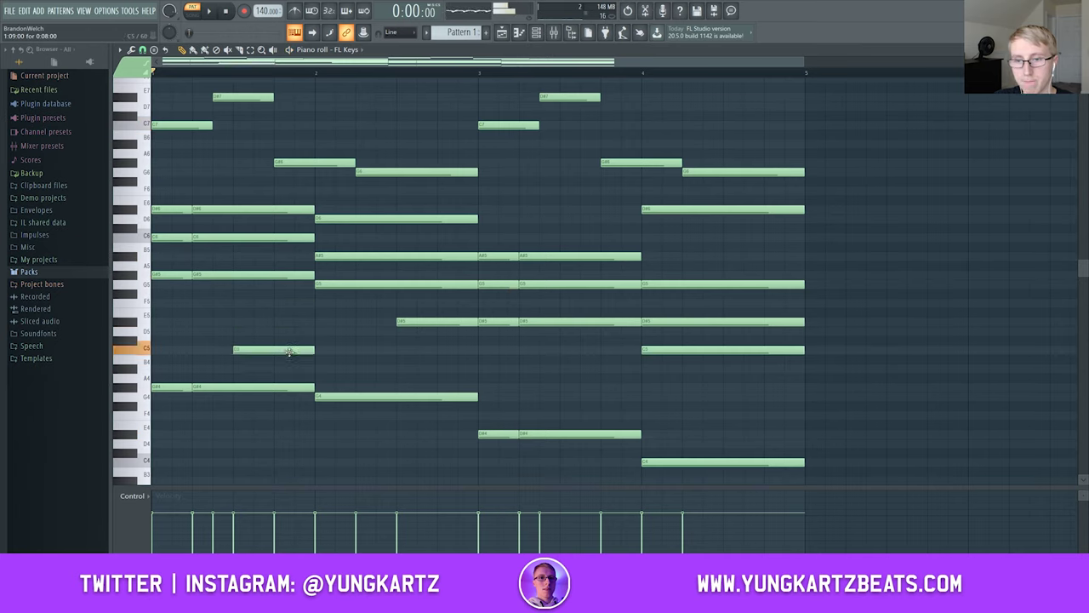
left_click_drag(423, 324, 423, 353)
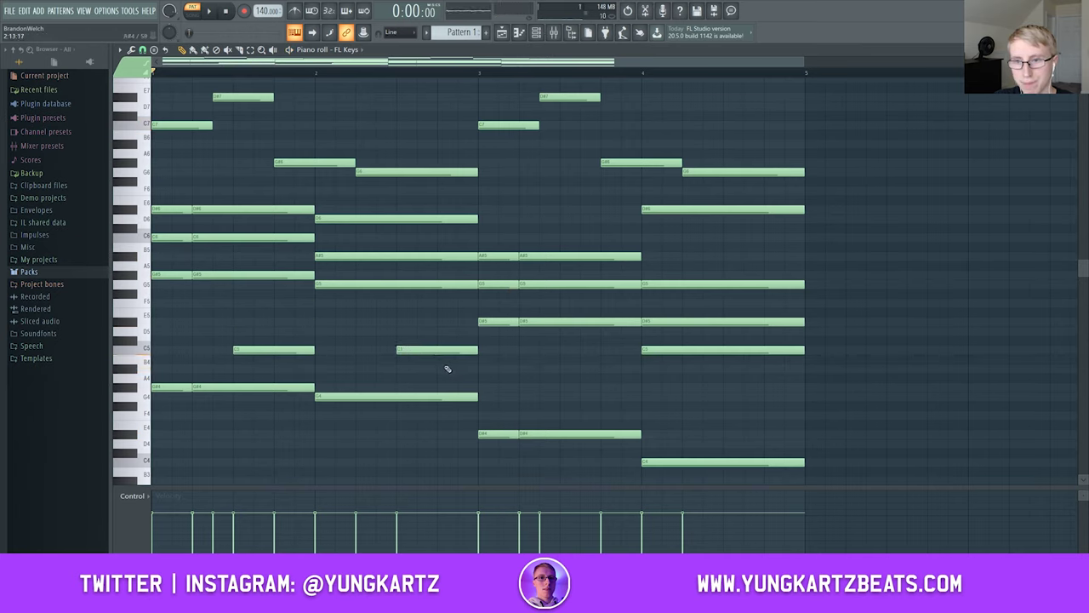
During playback, add an eight-step C5 in the second half of bar three and split bar four's C5 into two half-bar notes
key("space")
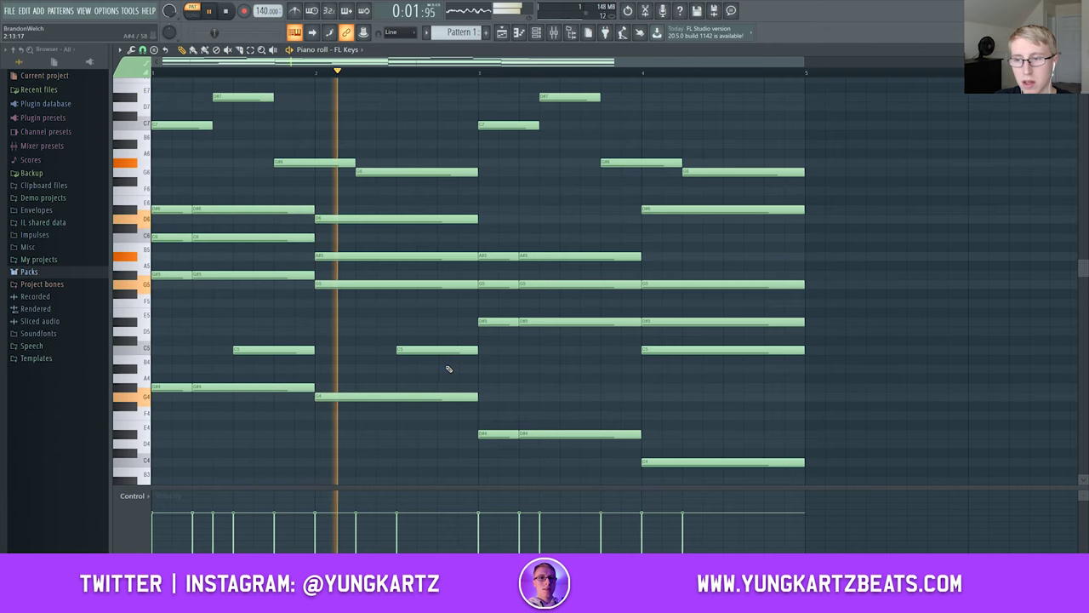
left_click(565, 350)
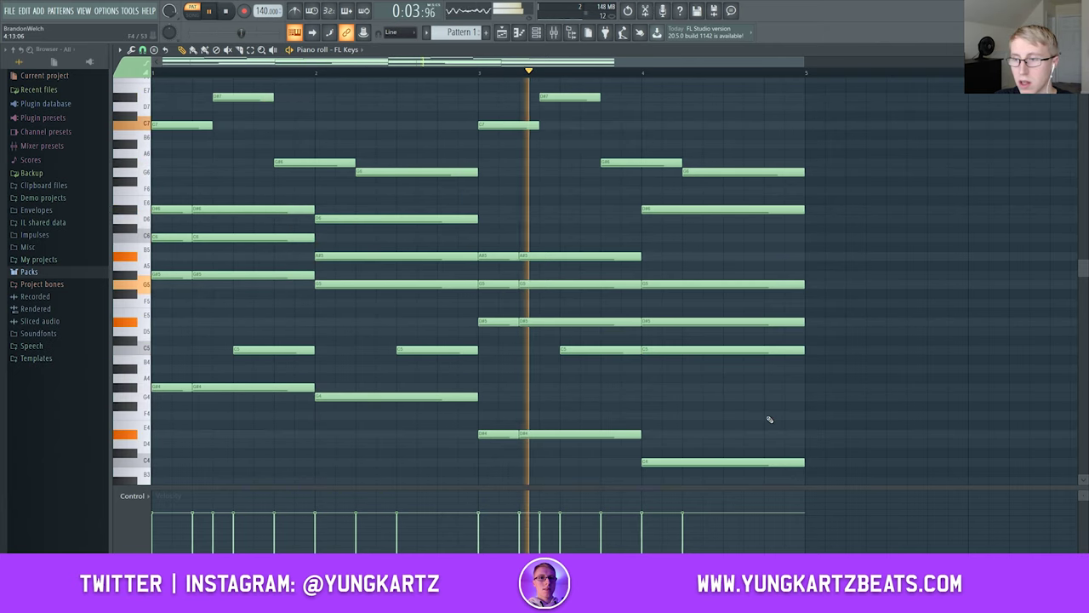
left_click_drag(803, 350, 725, 349)
left_click(730, 350)
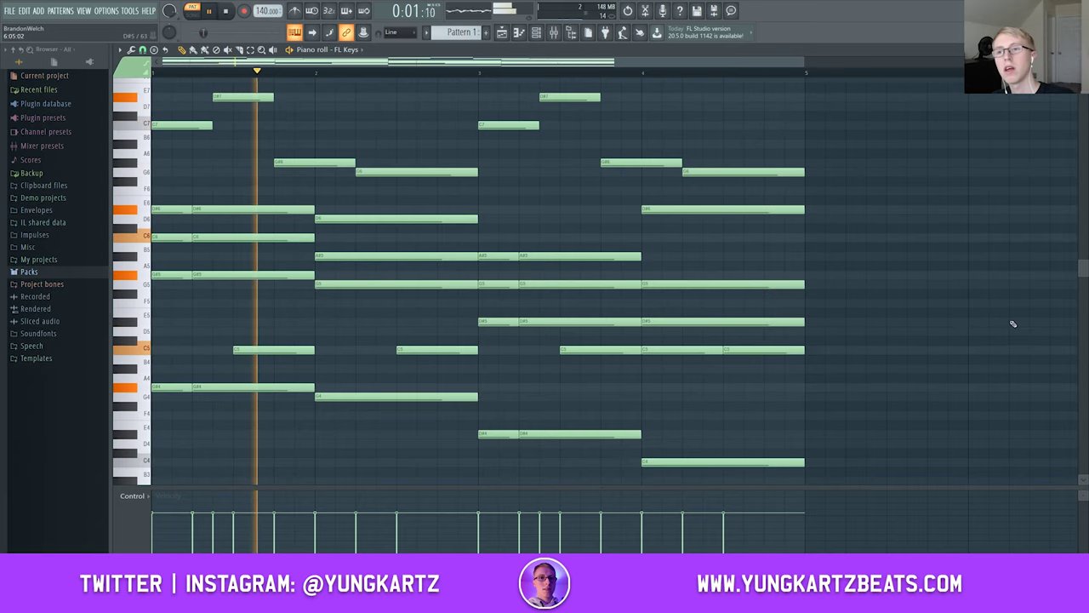
Listen to the full four-bar loop with the added C5 notes and stop playback
scroll(1006, 336, "up", 1)
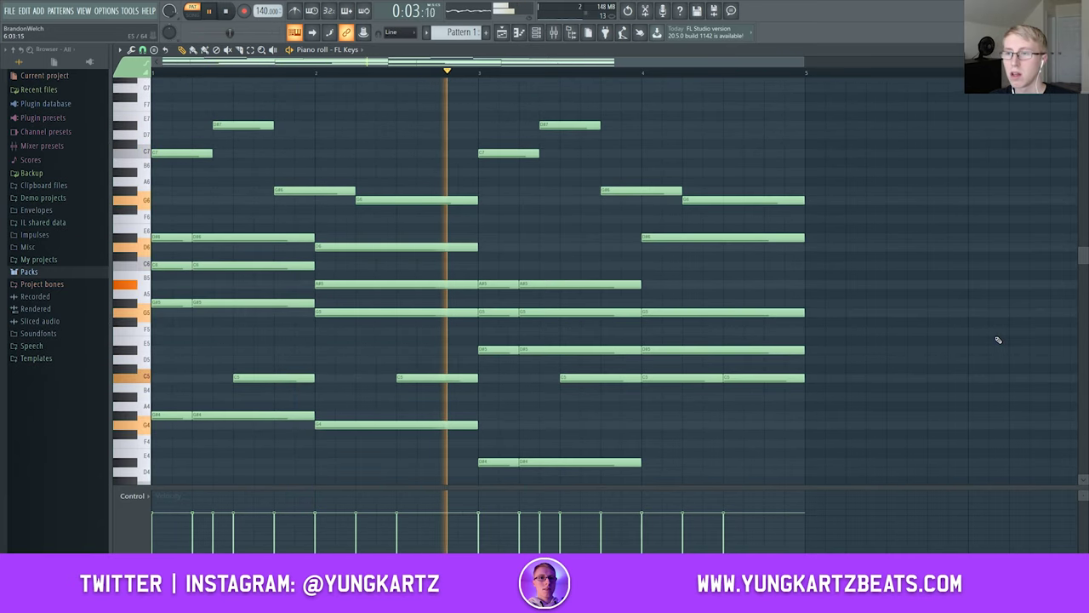
scroll(995, 341, "up", 2)
scroll(983, 338, "down", 4)
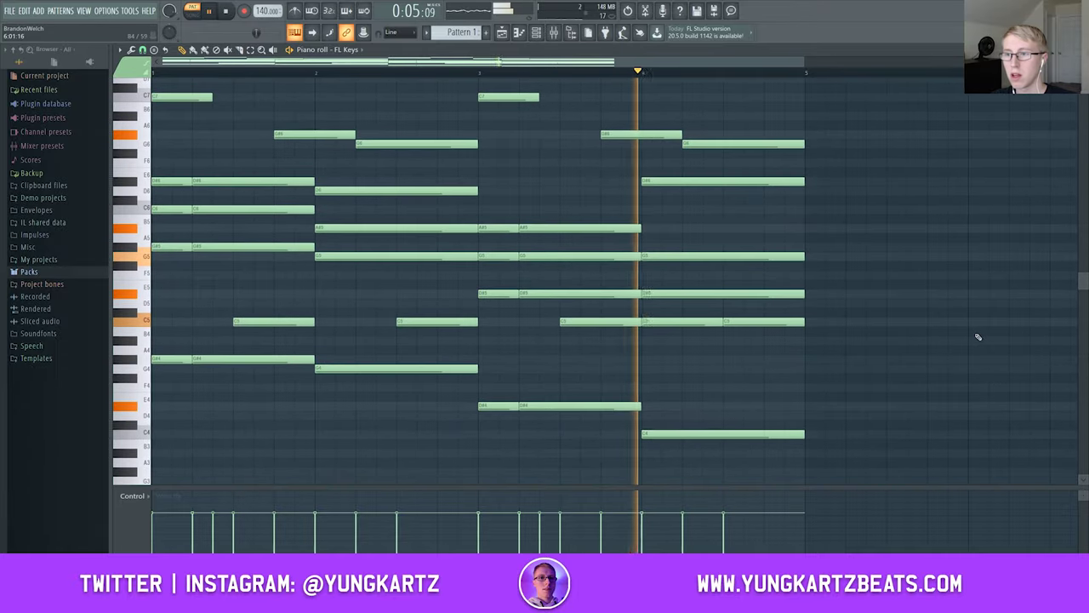
scroll(977, 337, "up", 1)
scroll(977, 337, "down", 1)
key("space")
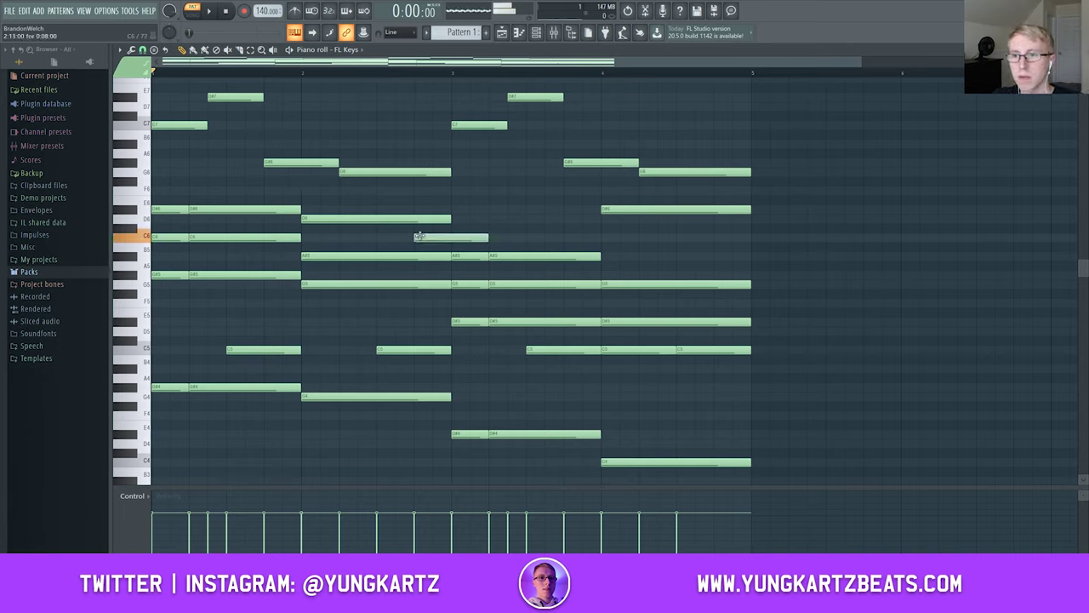
Add two-step C6 notes at the very ends of bars two and four, and play from bar two to check them
left_click(427, 237)
left_click_drag(430, 238, 463, 238)
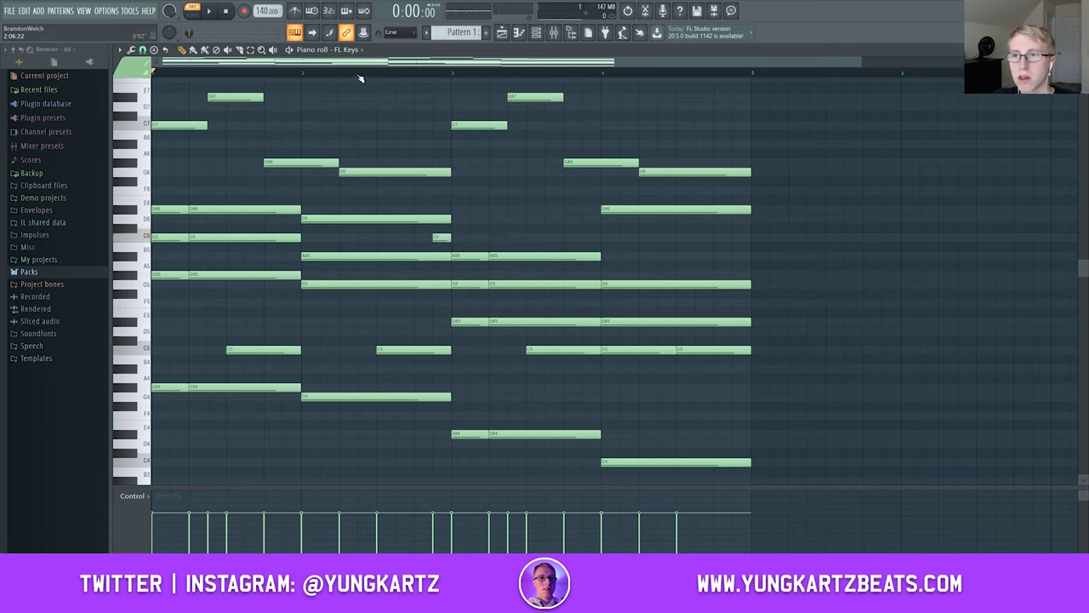
left_click(299, 73)
key("space")
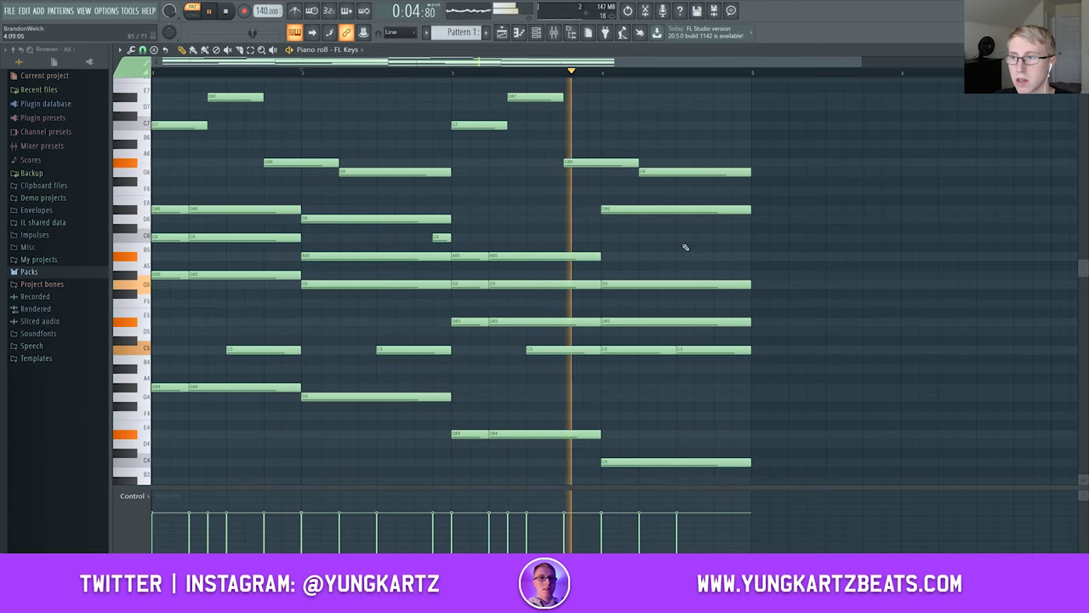
left_click(720, 238)
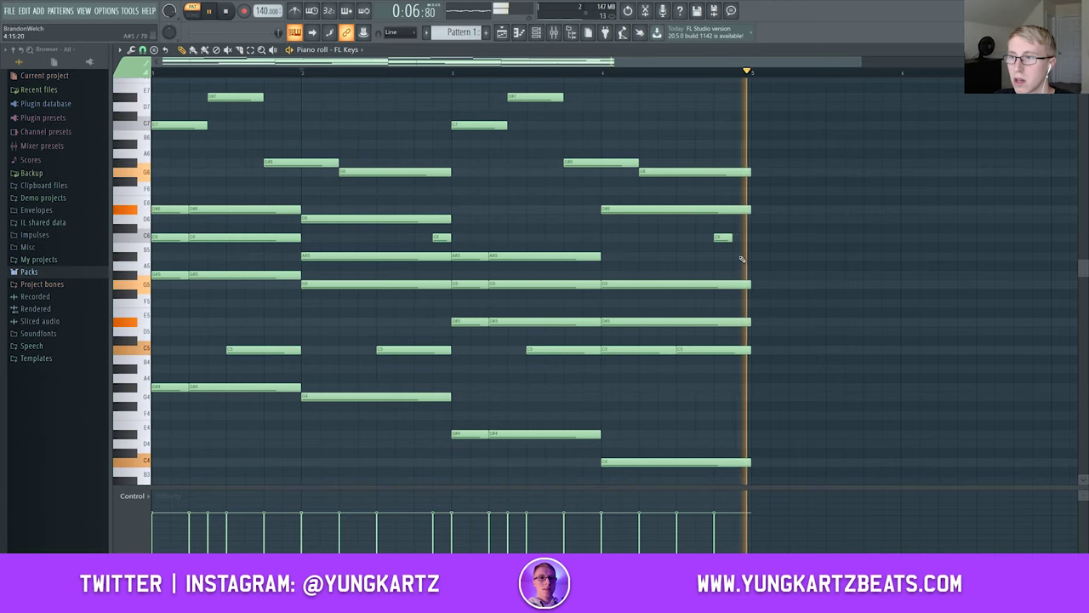
left_click_drag(721, 239, 741, 239)
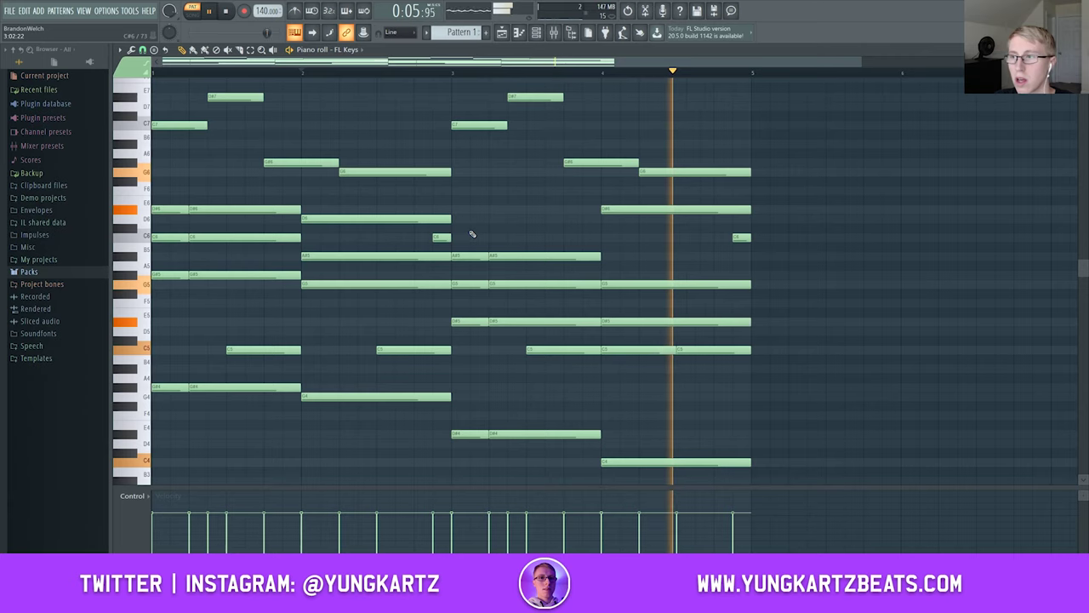
key("space")
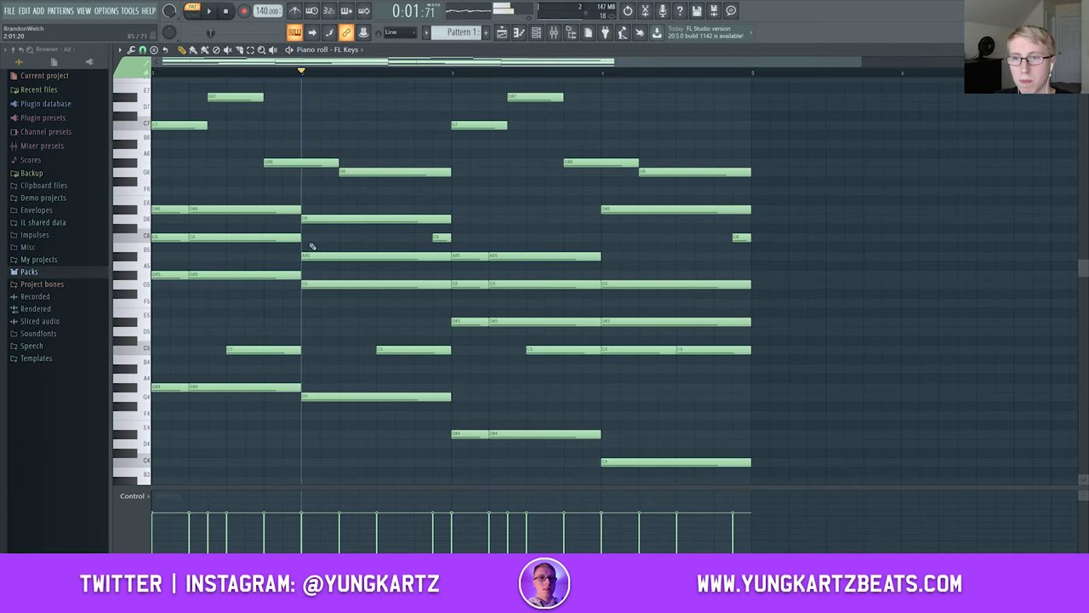
Add a two-step D6 note at the end of bar one, play it from the start, and lower it to A#5
left_click(226, 11)
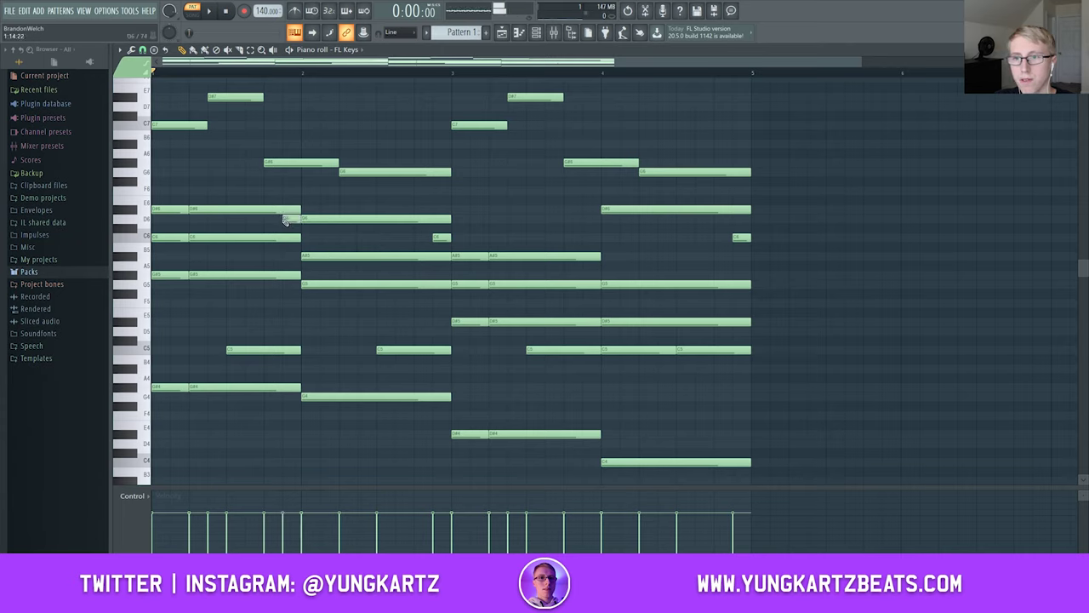
key("space")
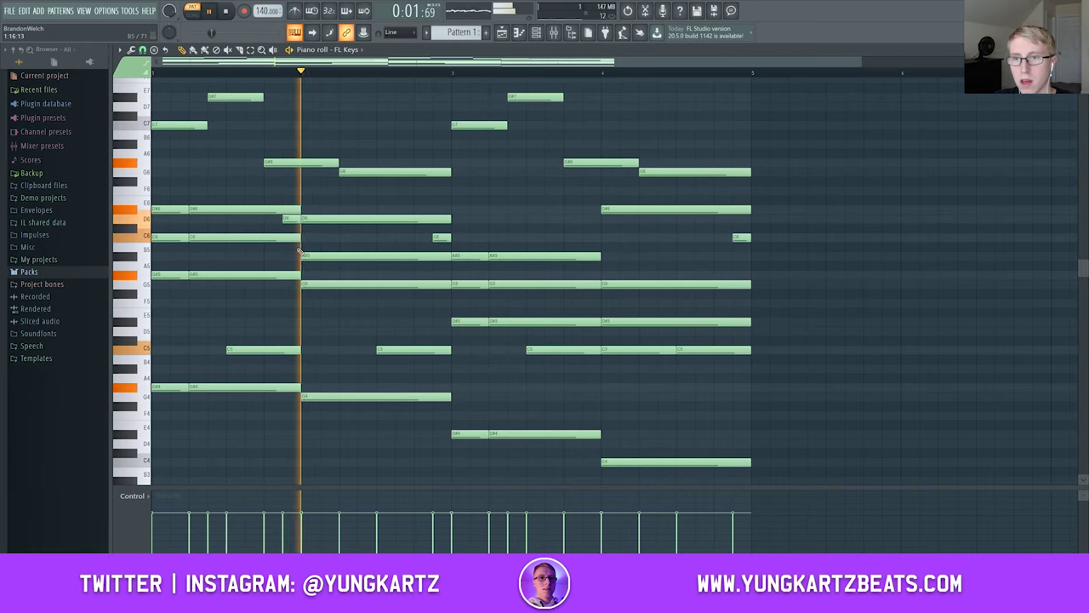
left_click_drag(292, 219, 292, 255)
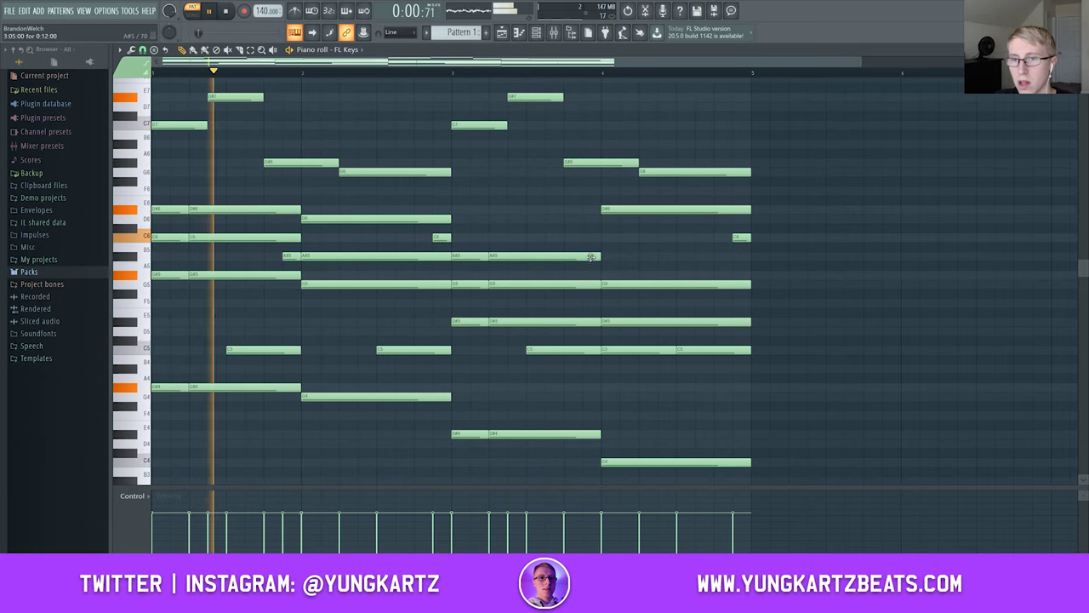
key("space")
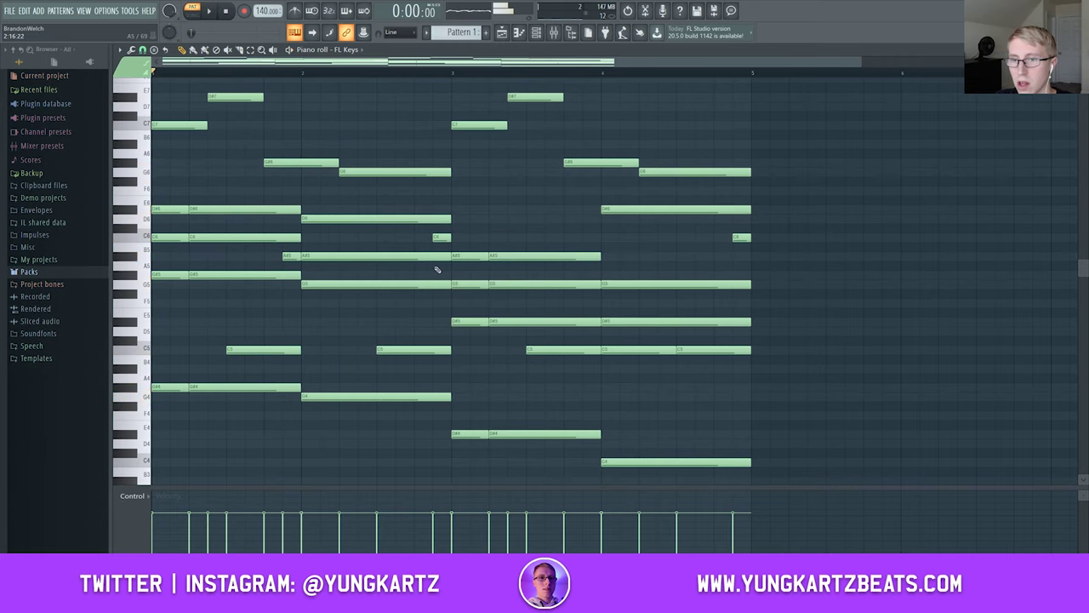
Add a note at the end of bar one, shorten it to two steps on D#5, and play the loop to check it
left_click(286, 332)
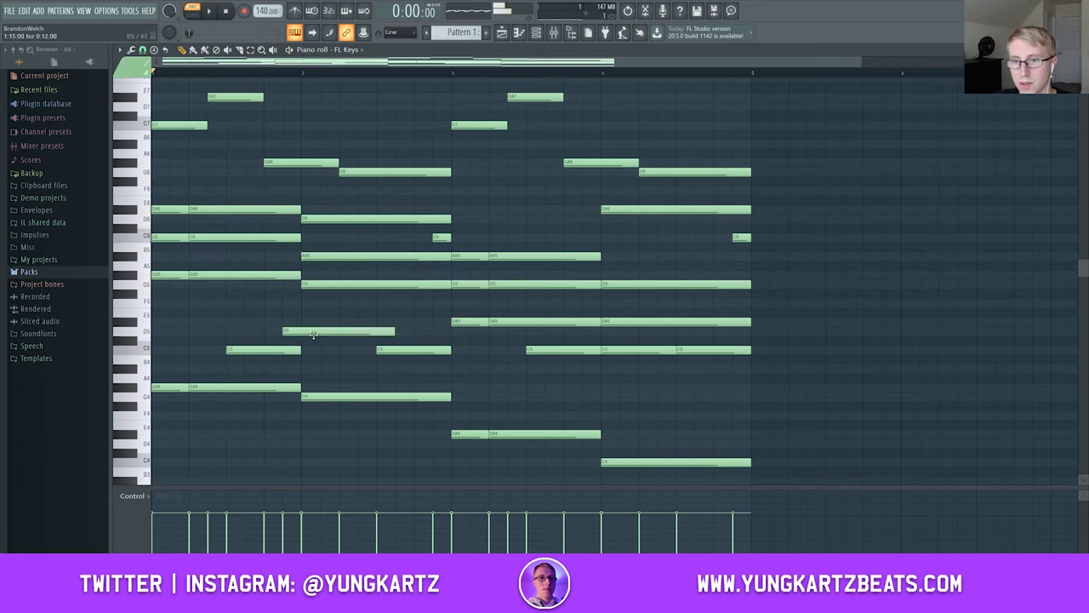
key("space")
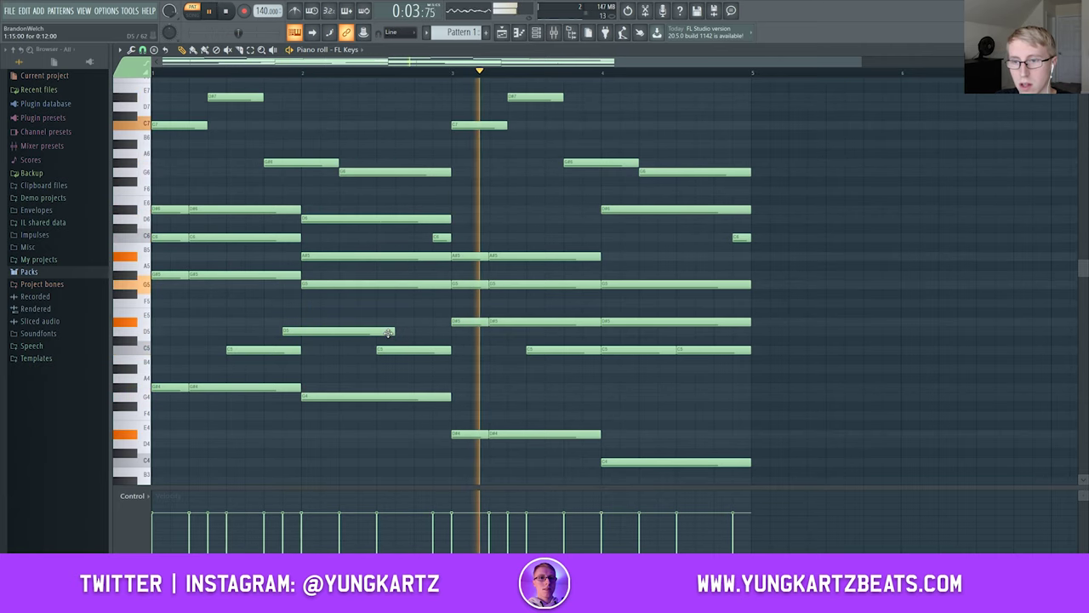
left_click_drag(388, 332, 304, 322)
key("space")
key("space")
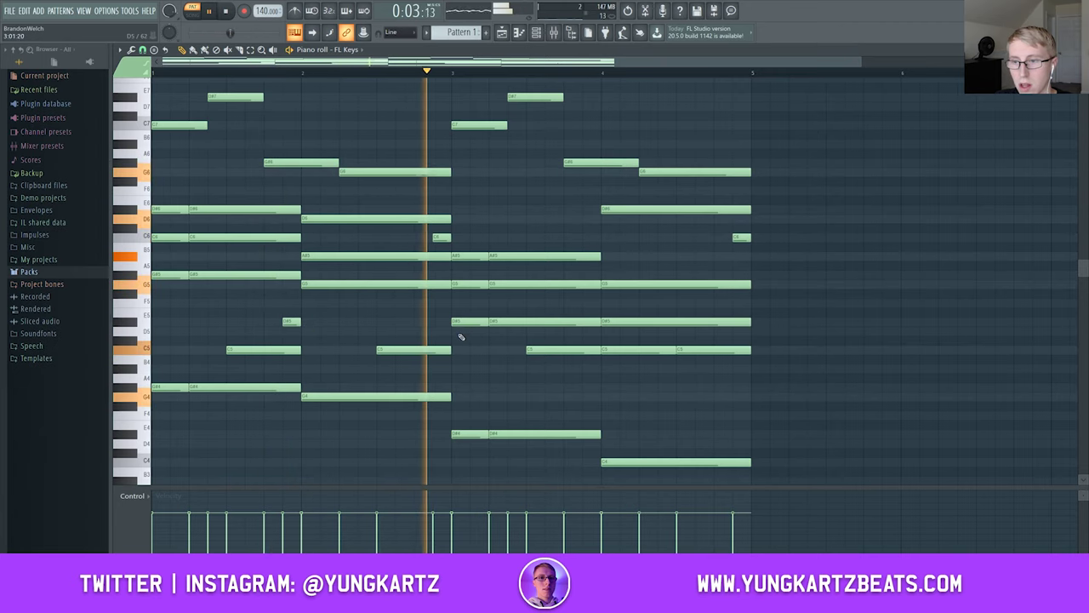
Shorten bar three's D#5 by two steps, fill the gap with a two-step D#5, and play the loop from the start
left_click_drag(601, 321, 575, 322)
left_click(588, 331)
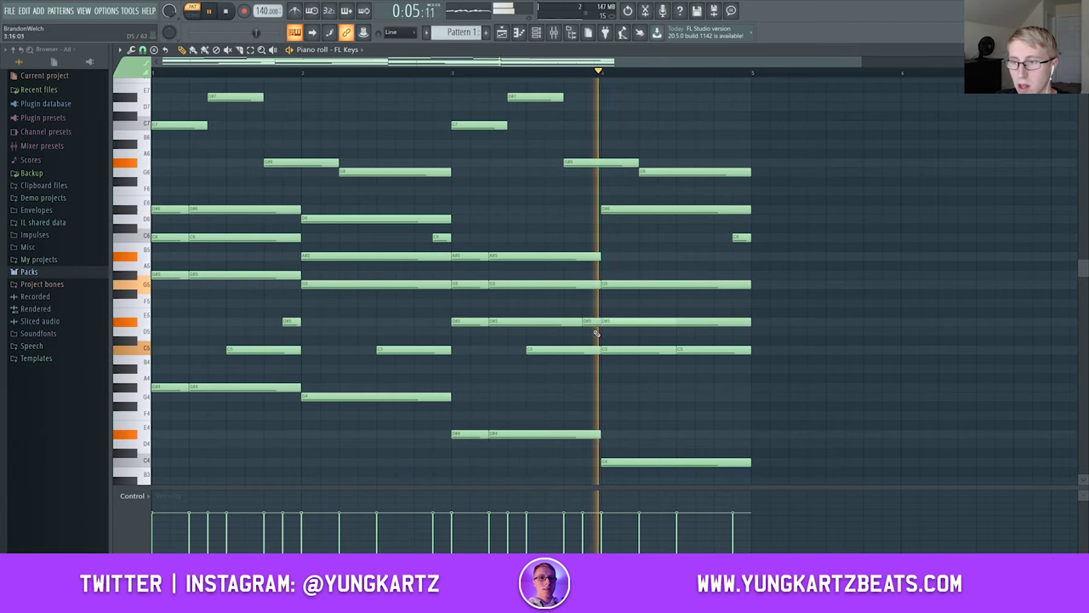
key("space")
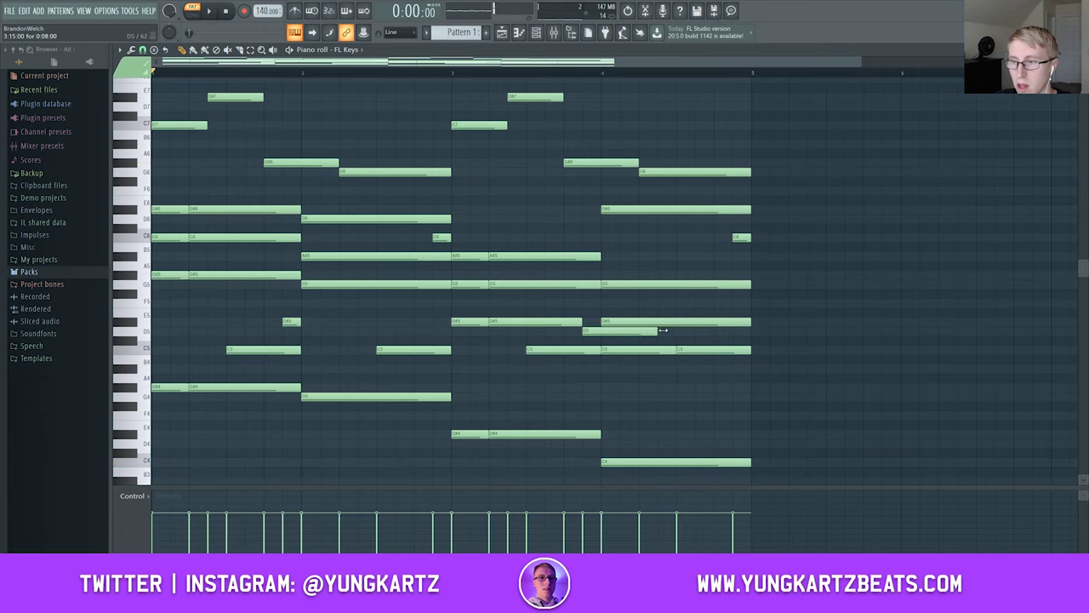
right_click(600, 331)
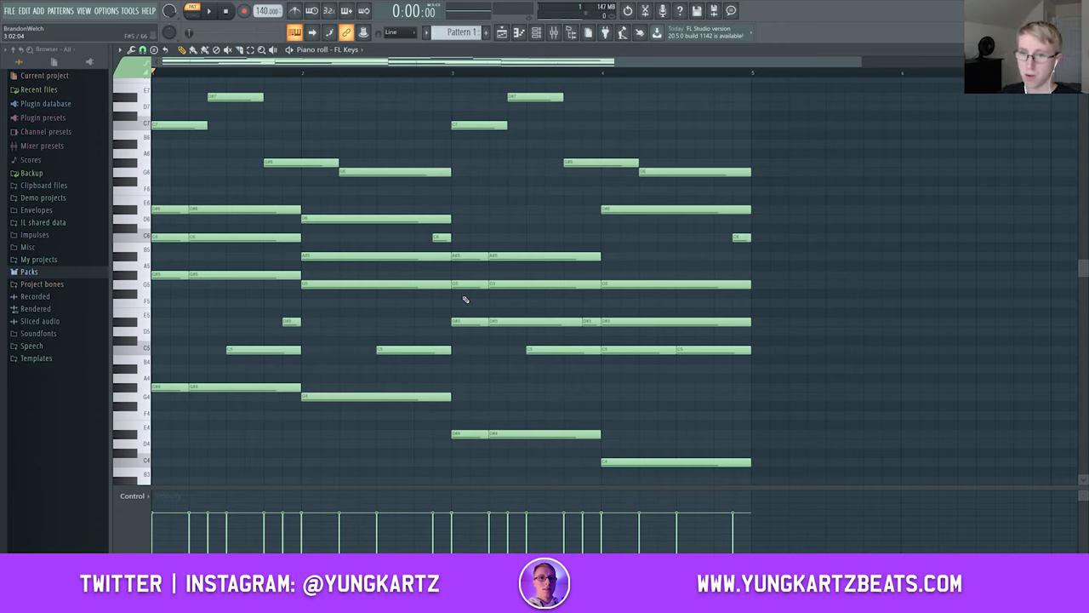
left_click(206, 10)
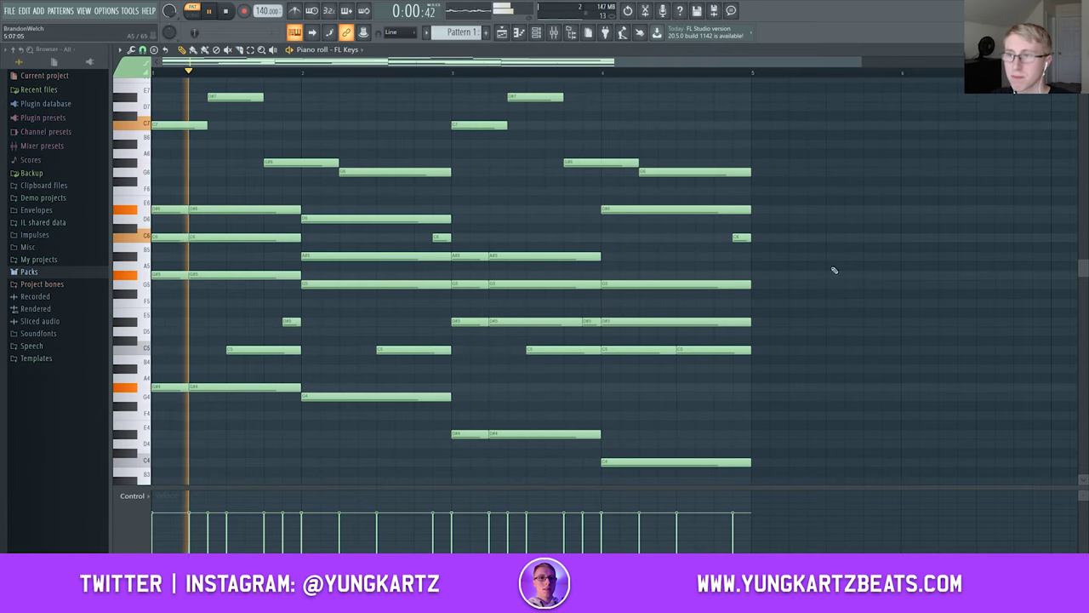
key("space")
Duplicate all four bars of notes into bars five to eight
scroll(927, 248, "down", 2)
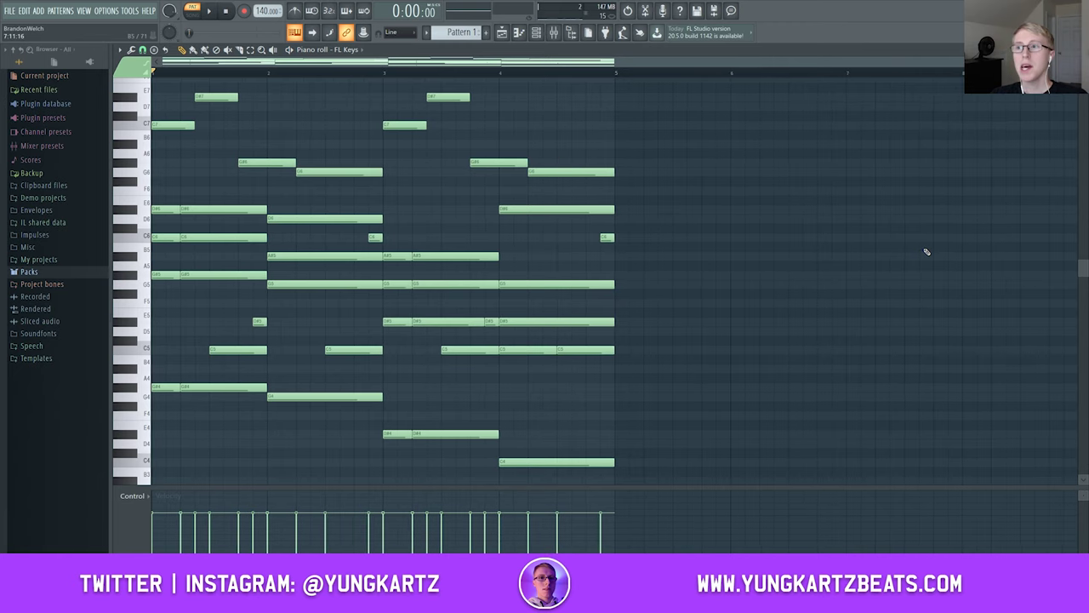
key("ctrl+a")
key("ctrl+b")
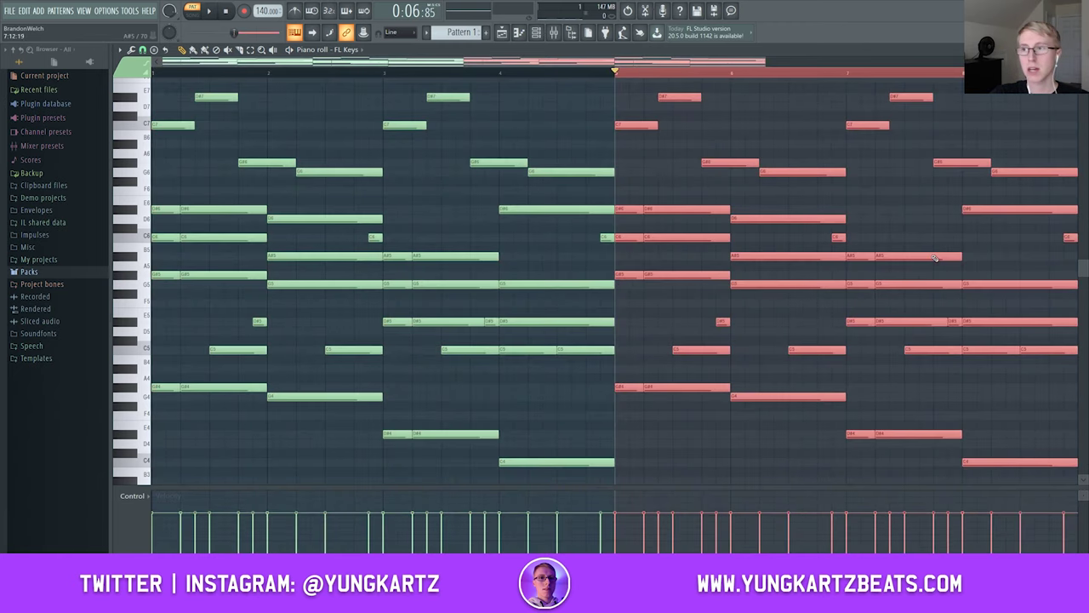
scroll(477, 85, "down", 2)
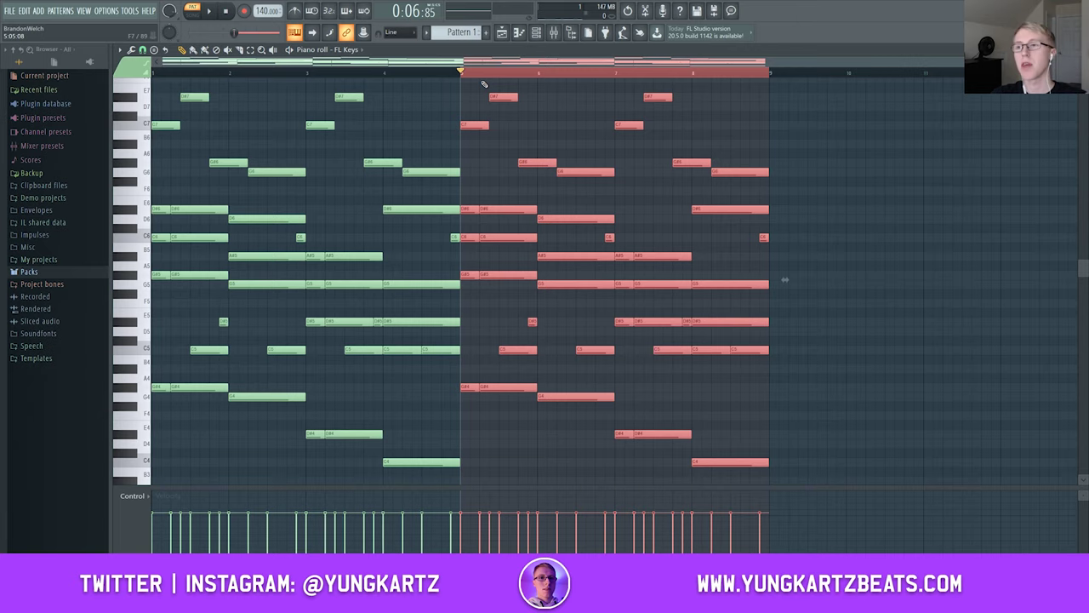
Select the time range covering bars five to eight, without editing its notes, and clear the selection
left_click(481, 74)
scroll(839, 304, "up", 4)
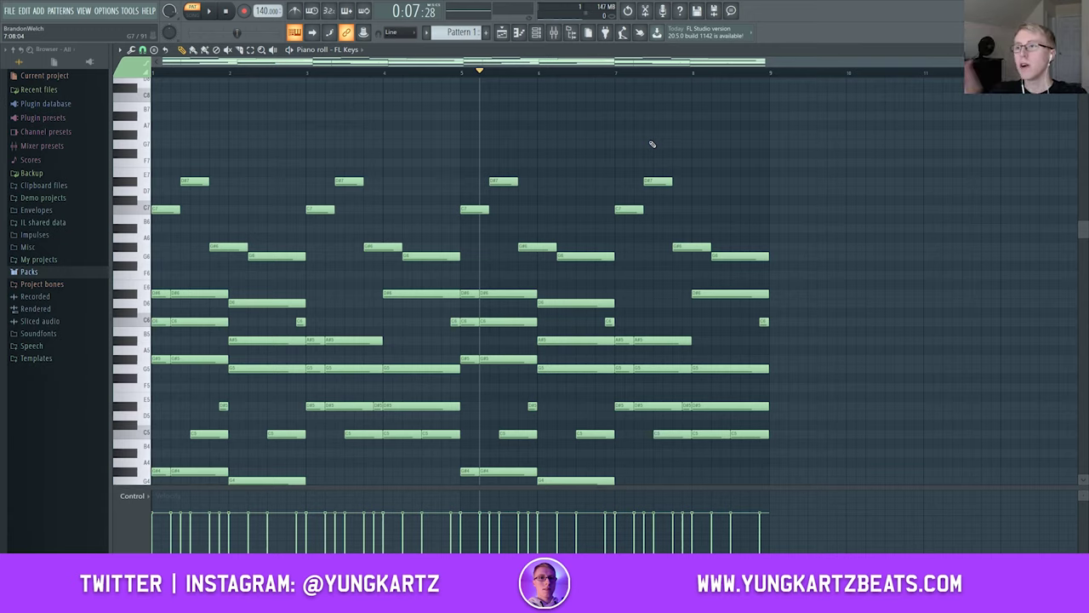
left_click_drag(463, 78, 774, 80)
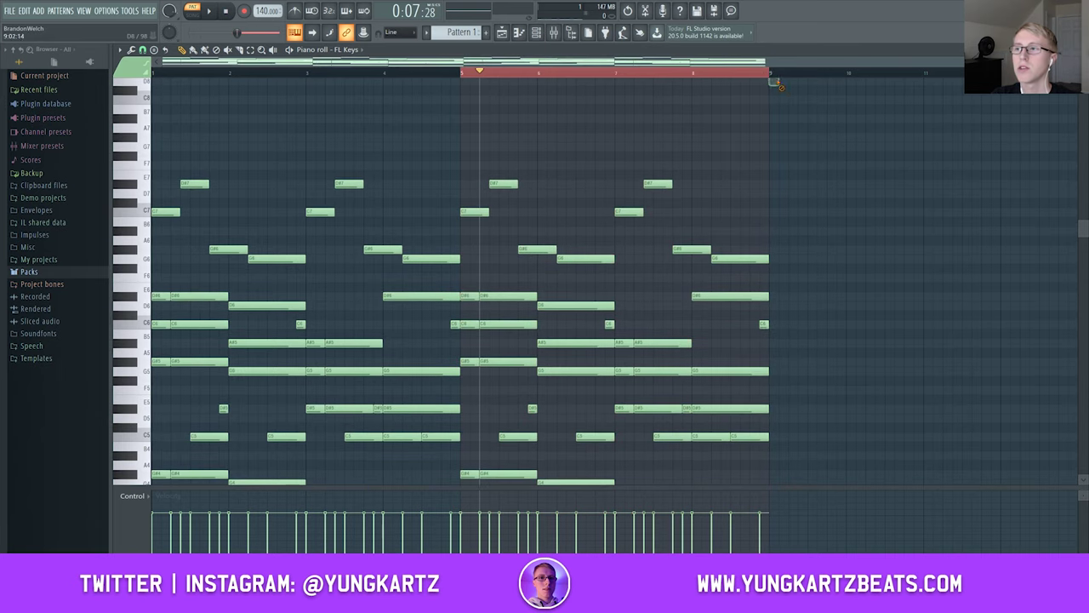
left_click(749, 73)
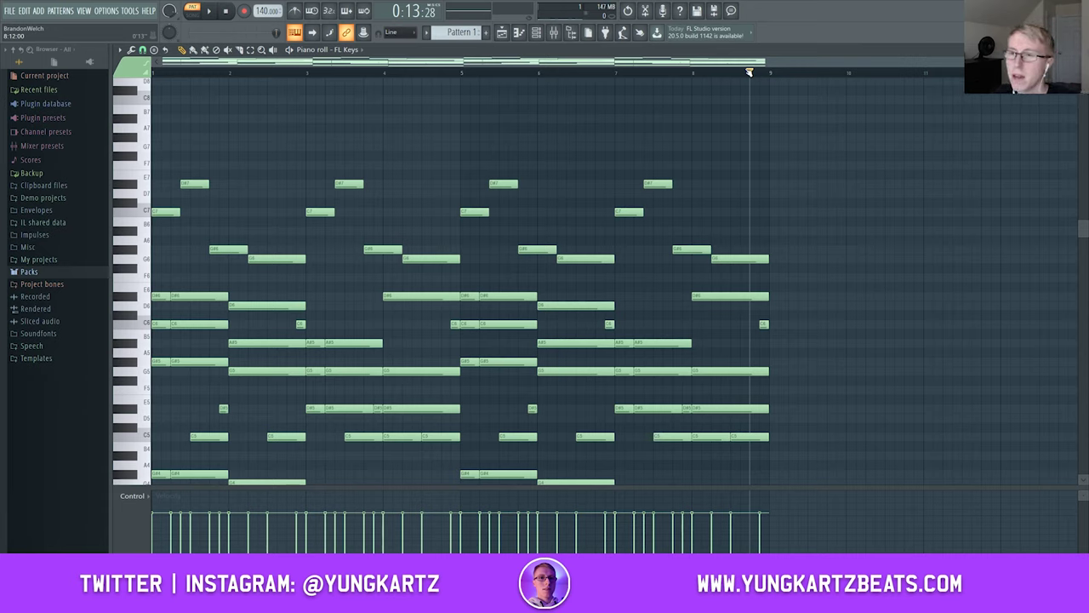
Add a two-step C8 note at the second beat of bar five and play from the start of that bar
left_click_drag(448, 75, 460, 74)
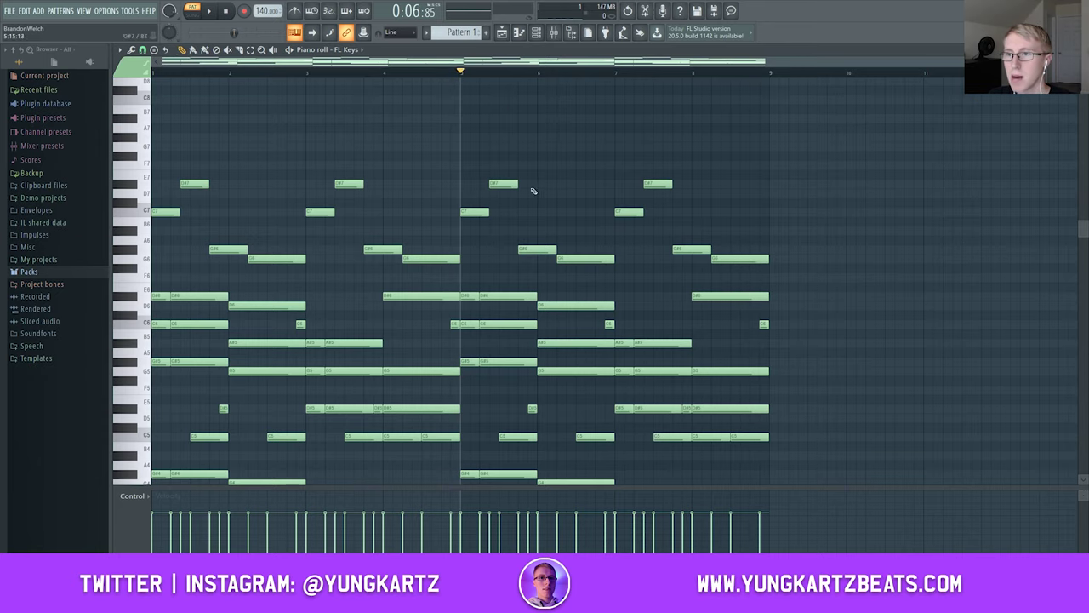
scroll(584, 186, "up", 3)
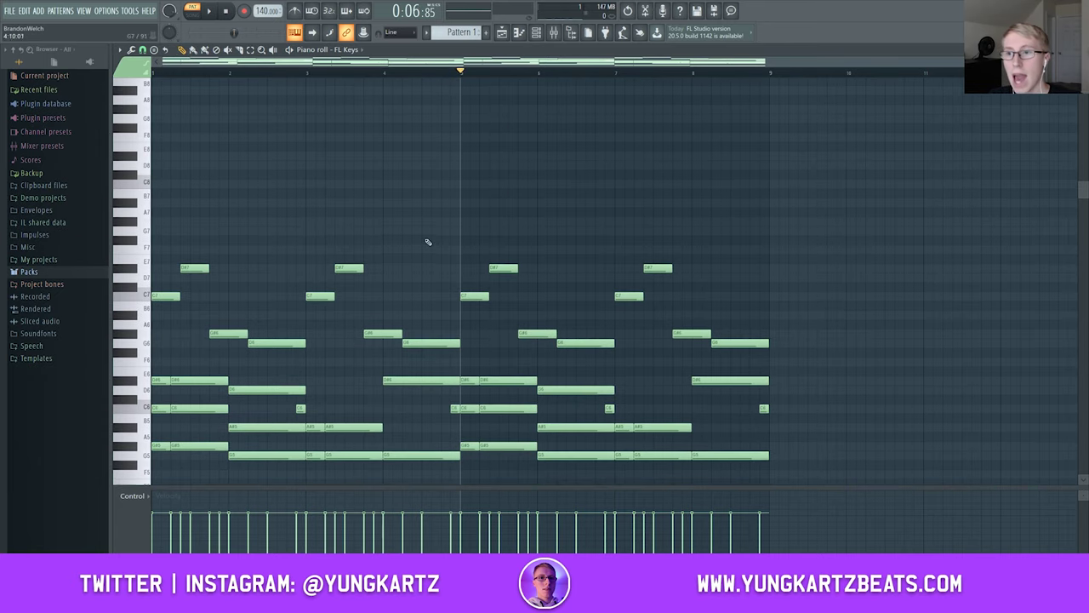
scroll(473, 223, "up", 1)
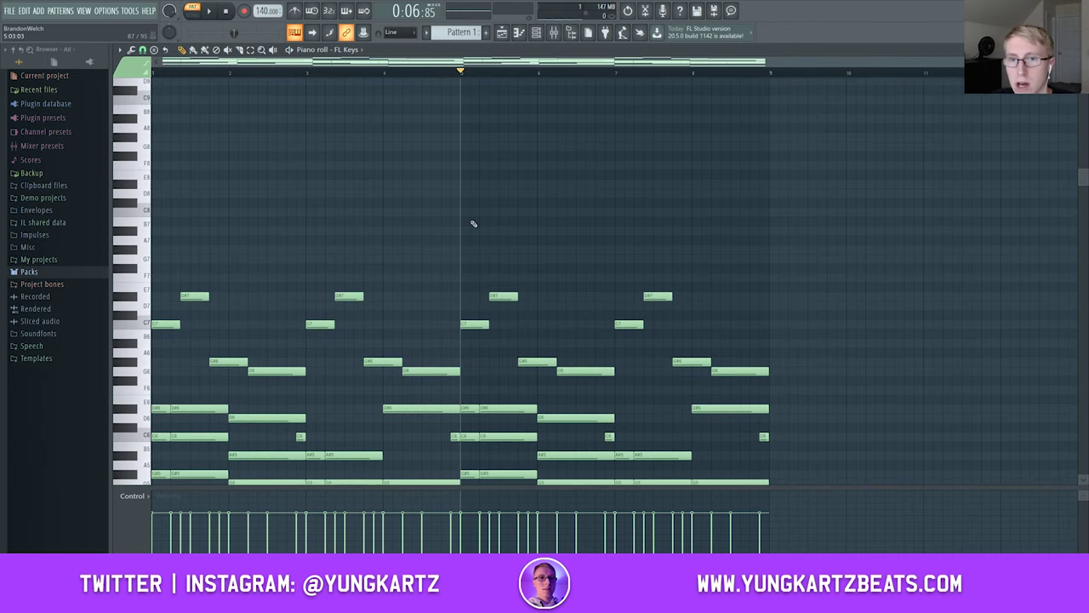
scroll(473, 224, "down", 1)
scroll(475, 226, "down", 2)
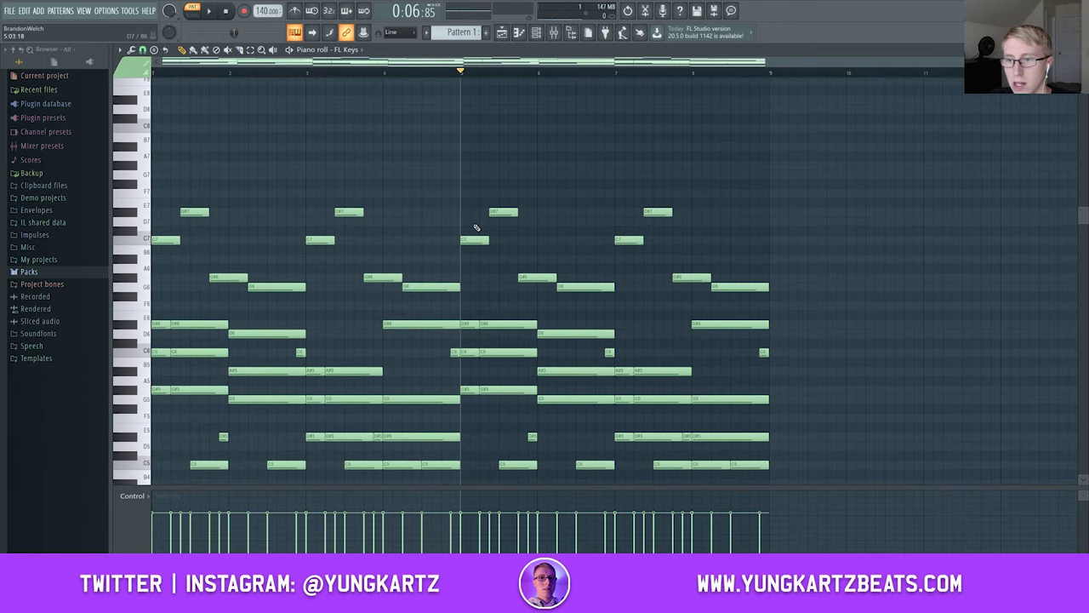
scroll(478, 226, "up", 1)
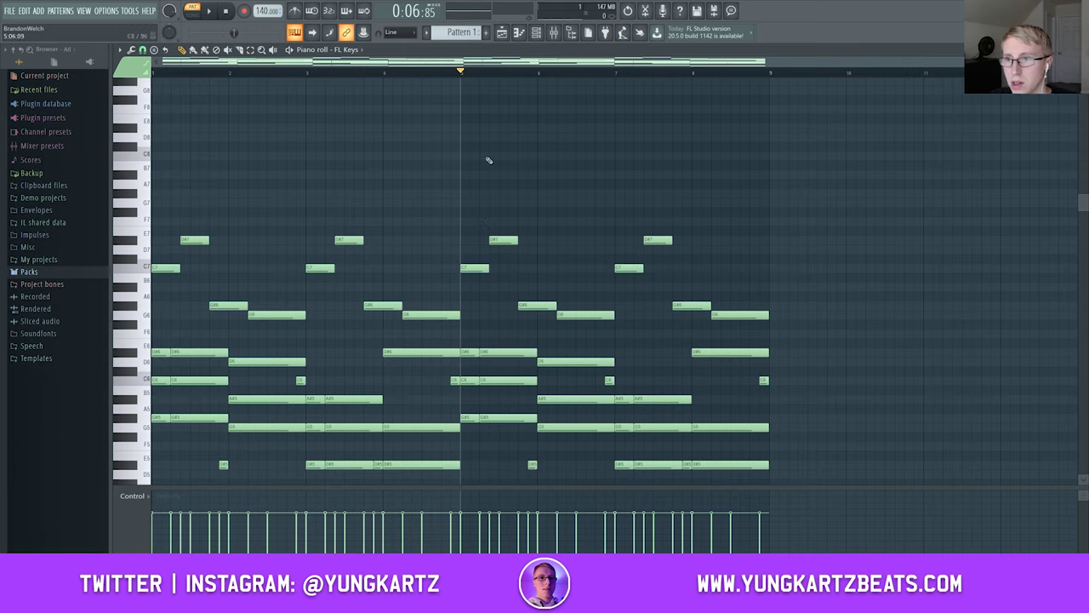
left_click_drag(490, 158, 488, 157)
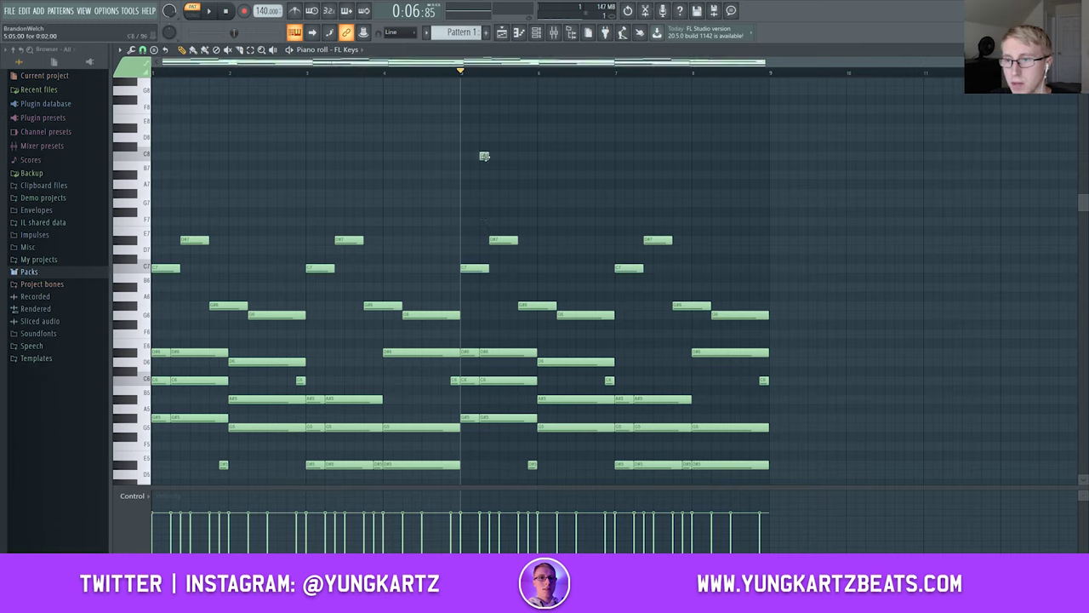
key("space")
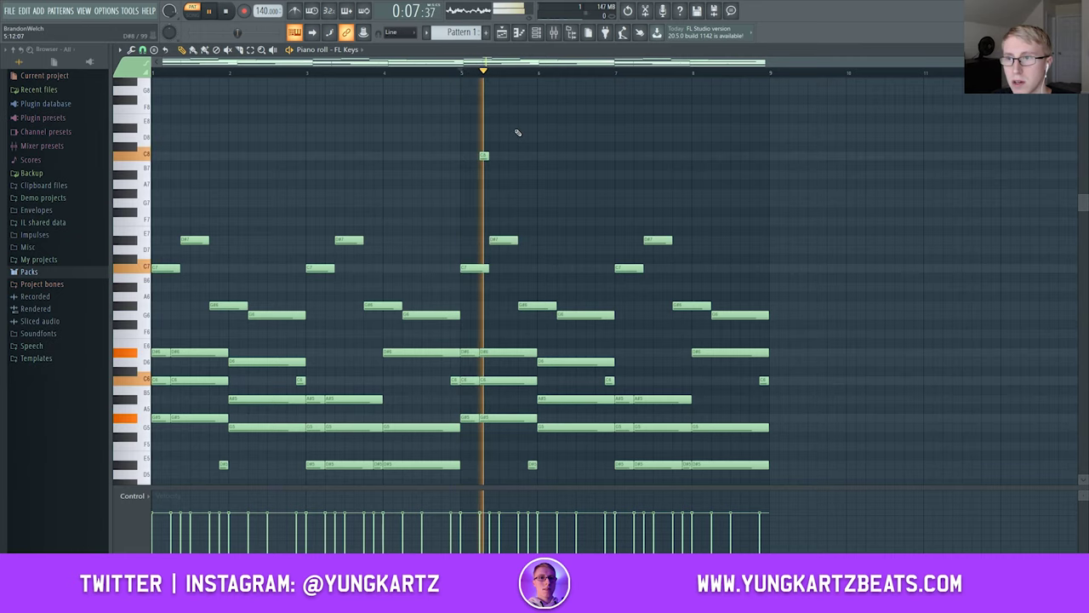
Move bar five's C8 note two steps earlier and play from the middle of bar four to check it
left_click(431, 73)
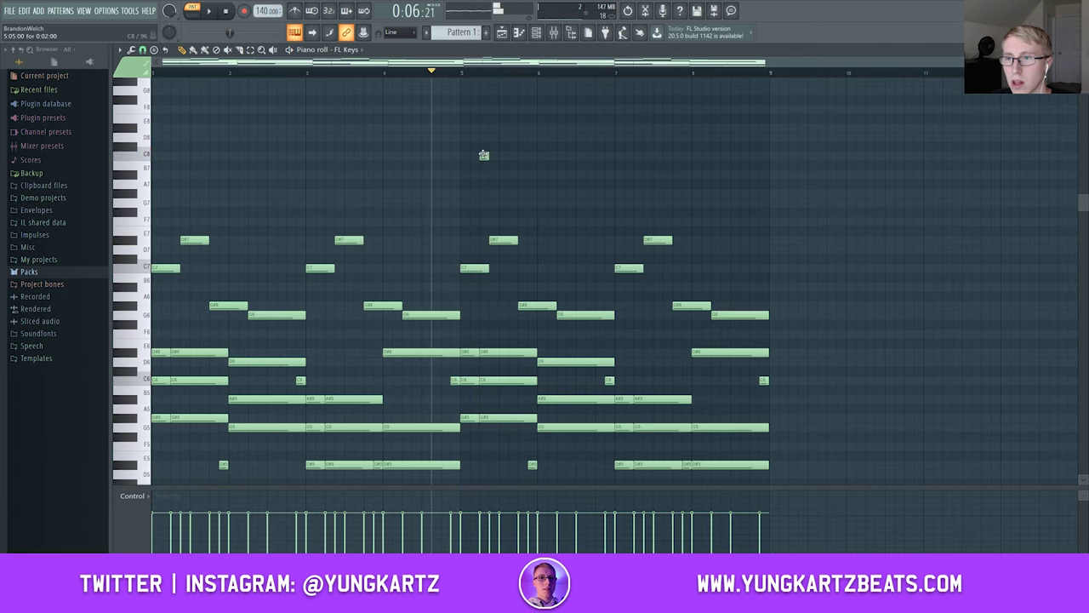
left_click_drag(483, 155, 475, 156)
key("space")
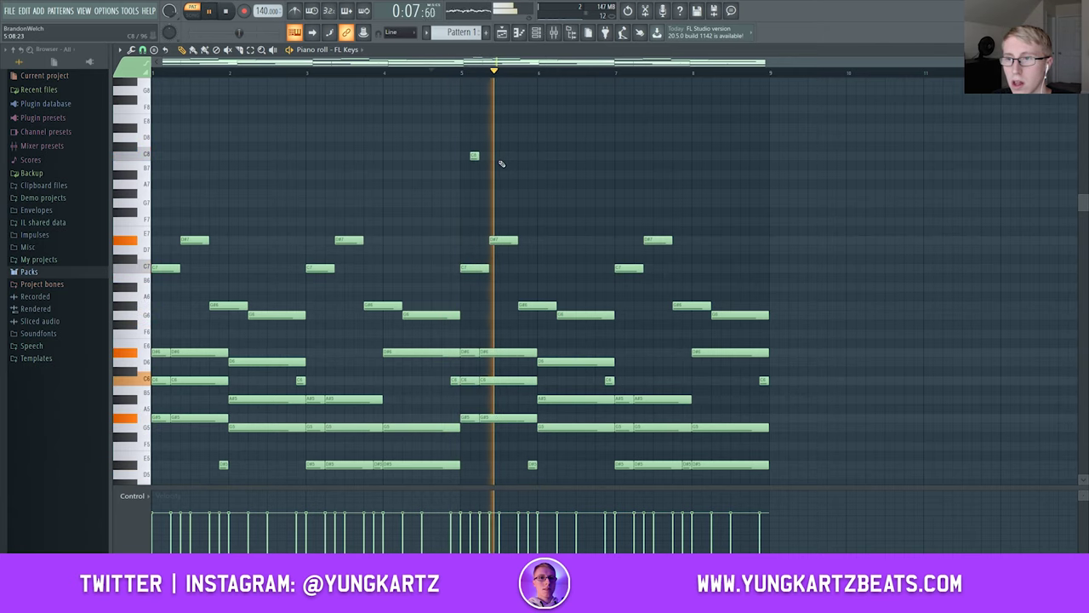
Add matching two-step C8 notes at the same position in bars six, seven and eight, and stop playback with the playhead reset
left_click(551, 156)
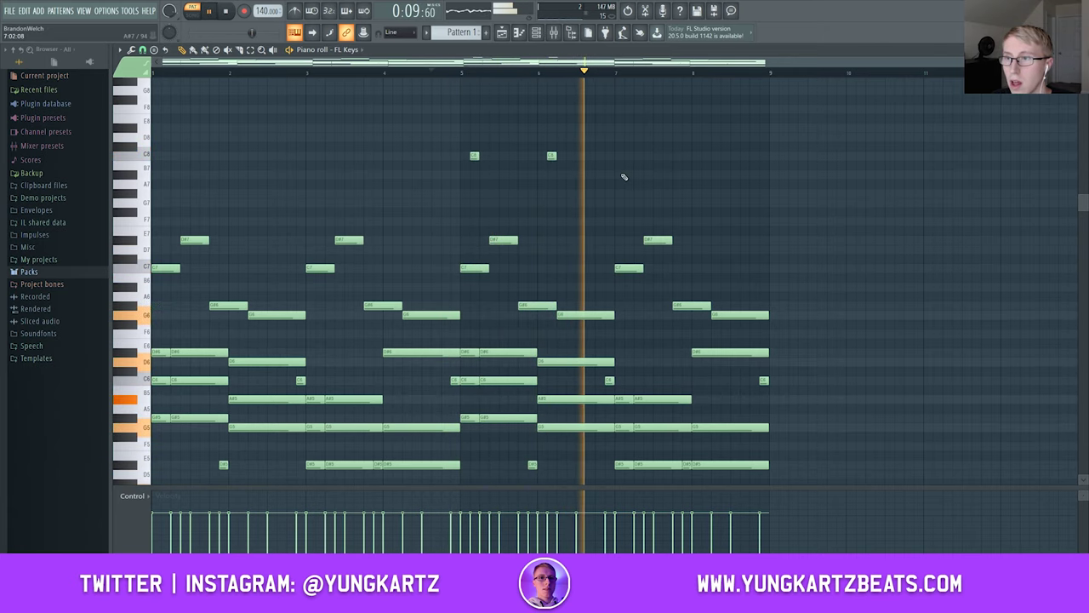
left_click(629, 155)
left_click(705, 156)
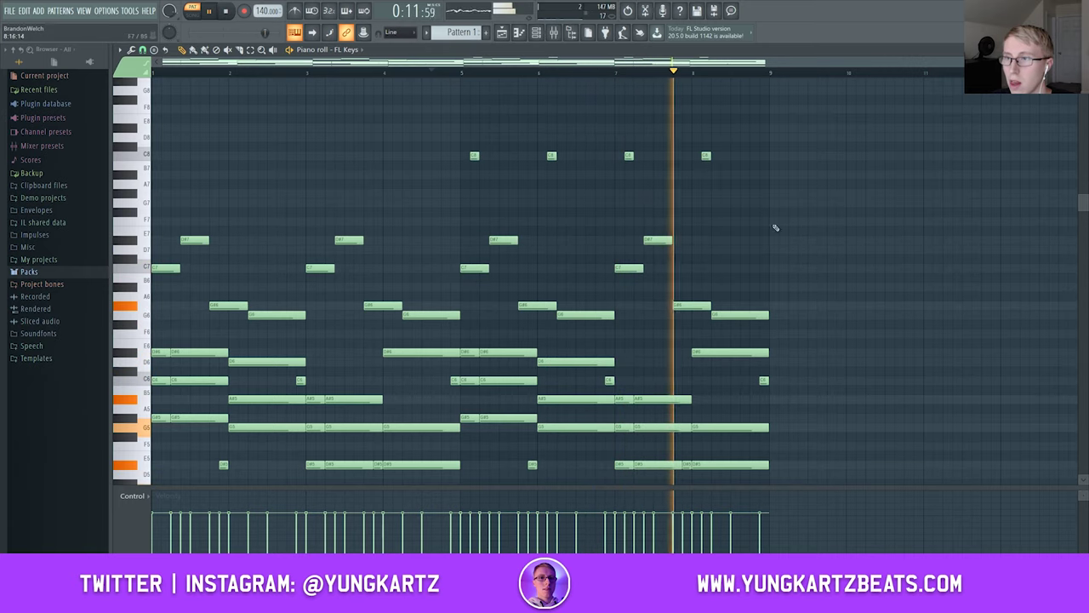
left_click(213, 12)
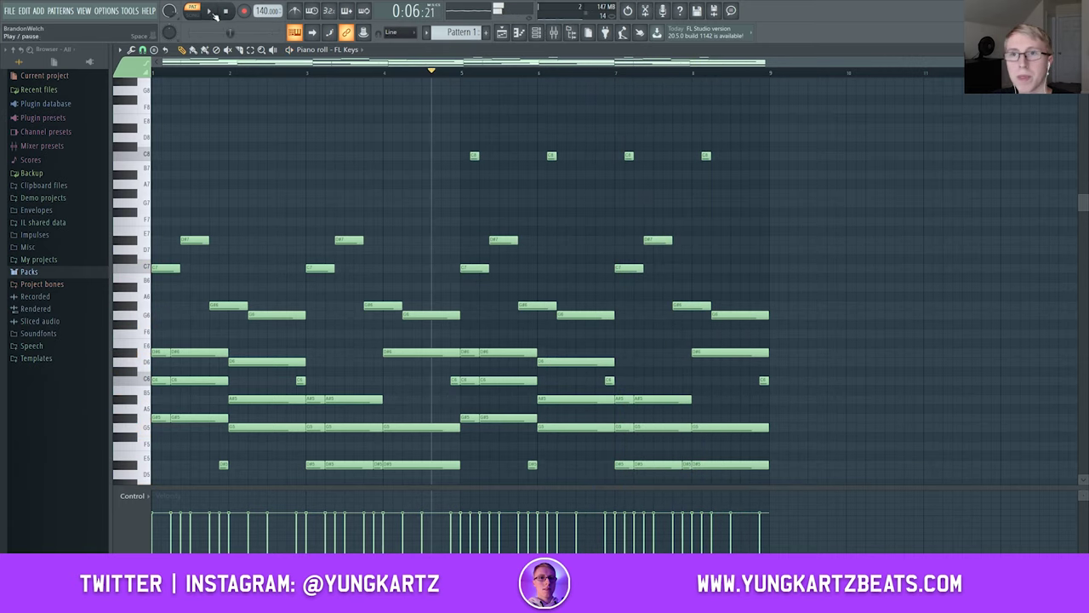
left_click(226, 10)
scroll(896, 178, "down", 3)
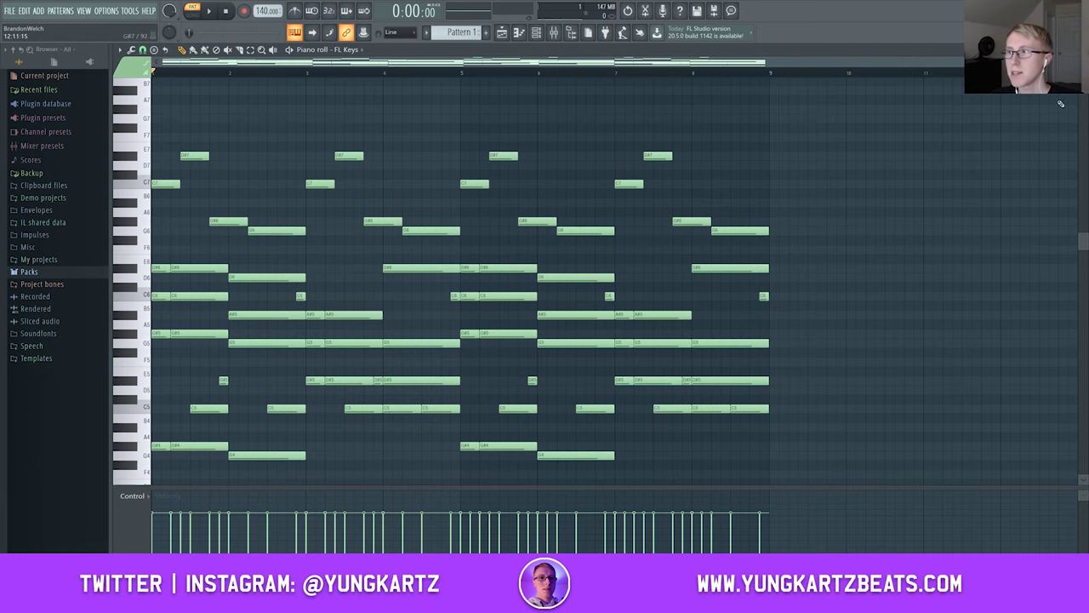
scroll(918, 176, "down", 3)
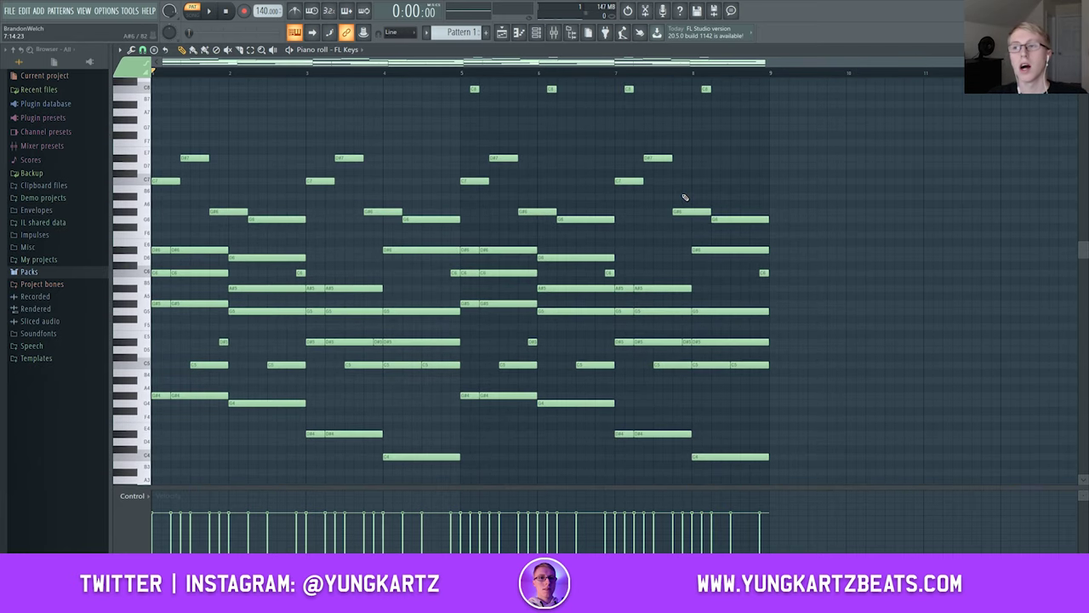
Listen to the eight-bar pattern through Omnisphere's KEY - BustDownRollie patch, look down the patch list, and stop playback
left_click(219, 11)
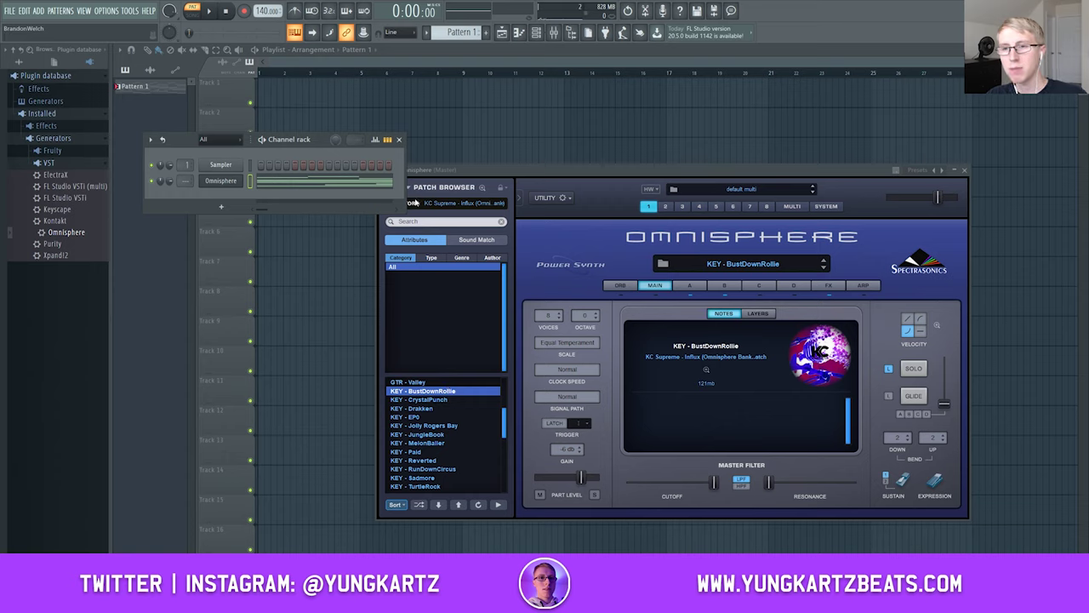
left_click(211, 12)
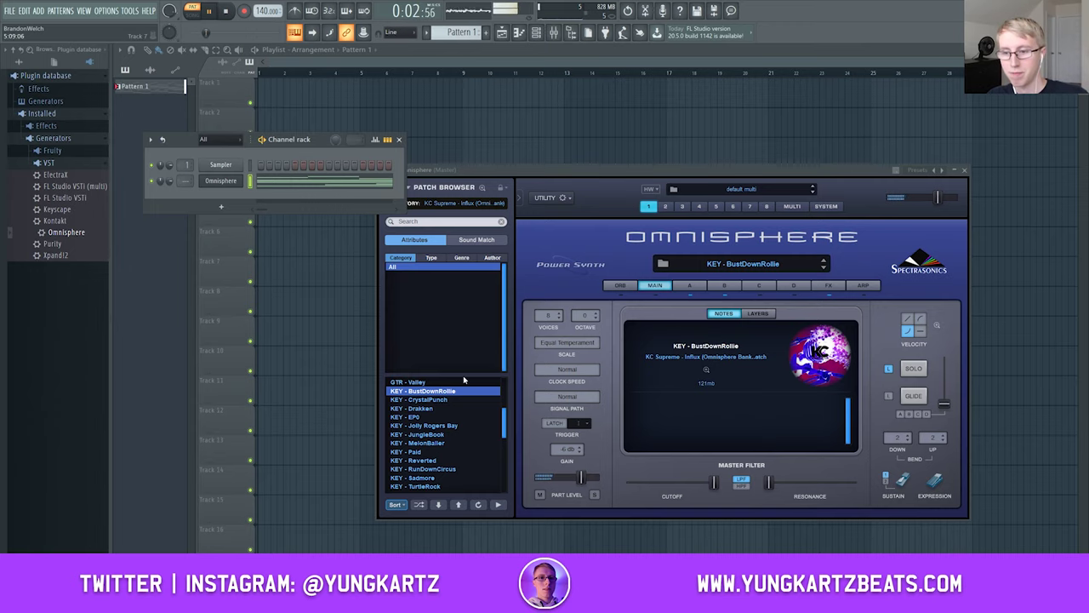
scroll(445, 455, "down", 2)
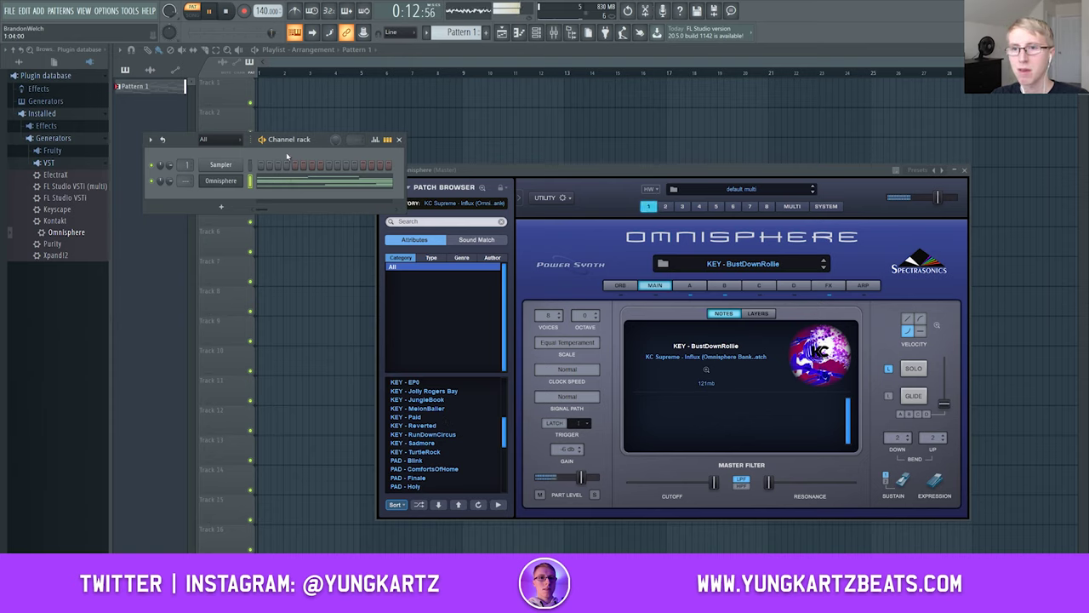
left_click(223, 12)
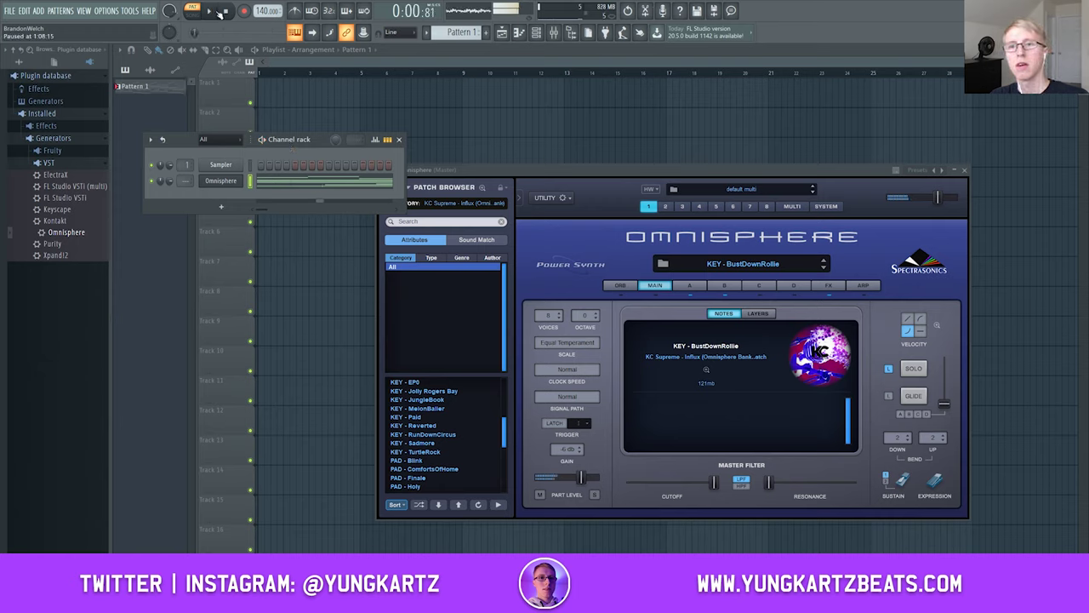